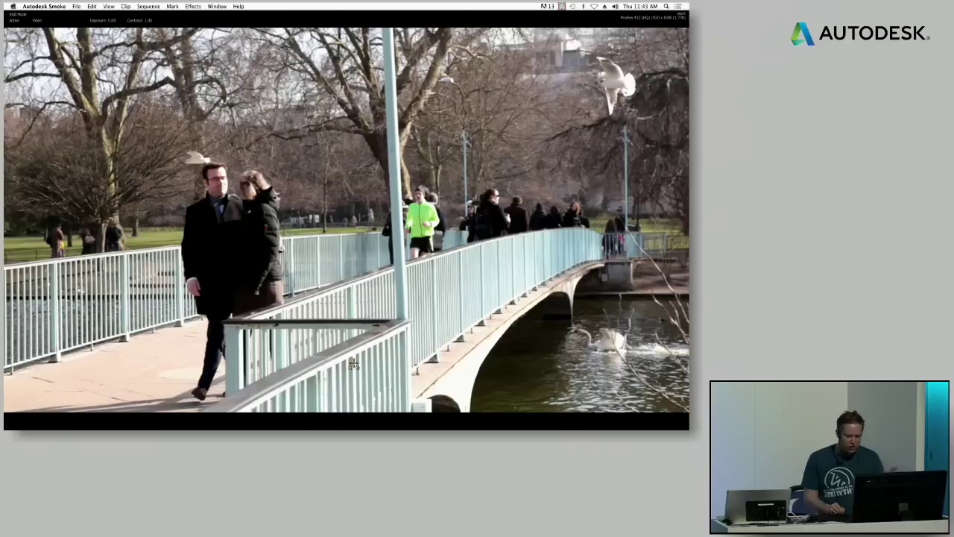
Review the bridge footage full screen and return to the timeline view.
left_click(349, 425)
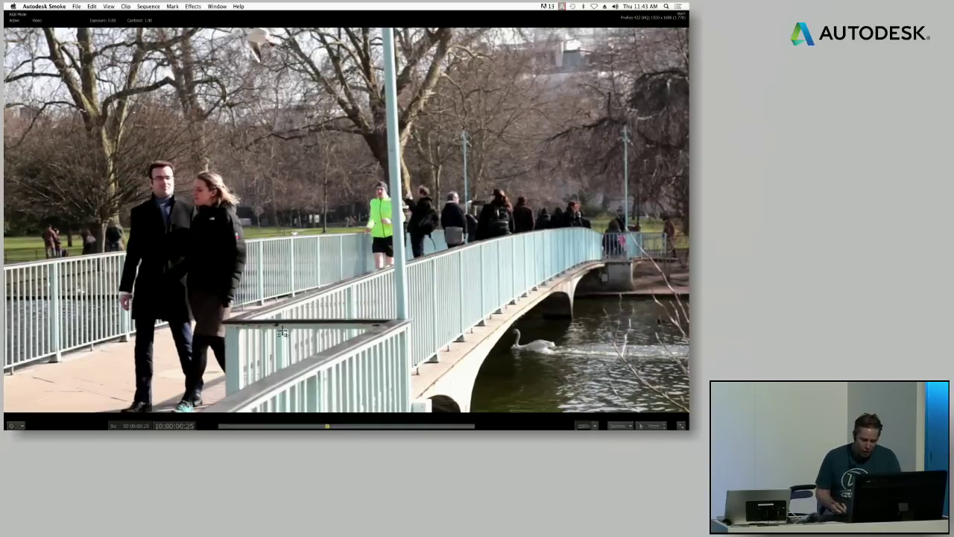
key("Escape")
left_click(340, 330)
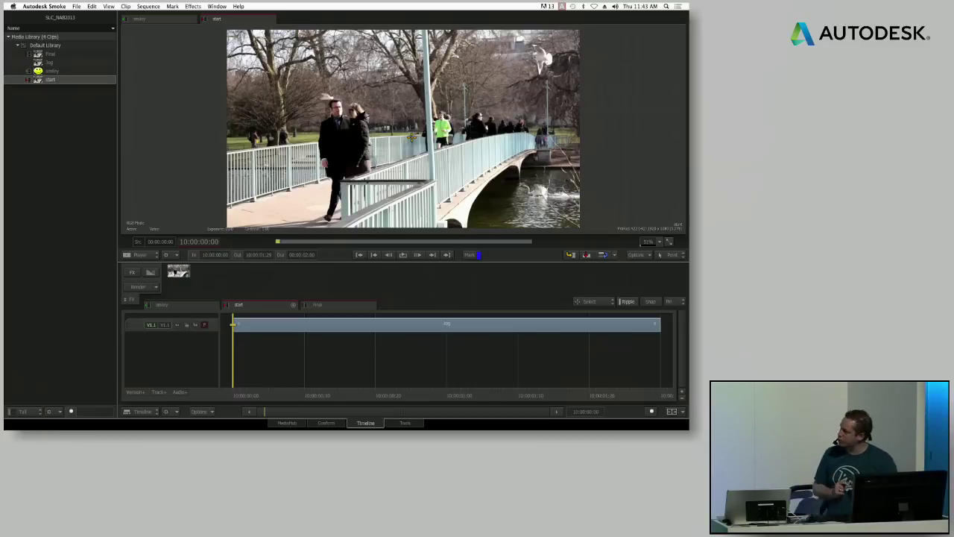
Move the playhead to 10:00:00:02 and create a ConnectFX effect on the Jog segment in the start sequence.
left_click_drag(261, 392, 233, 380)
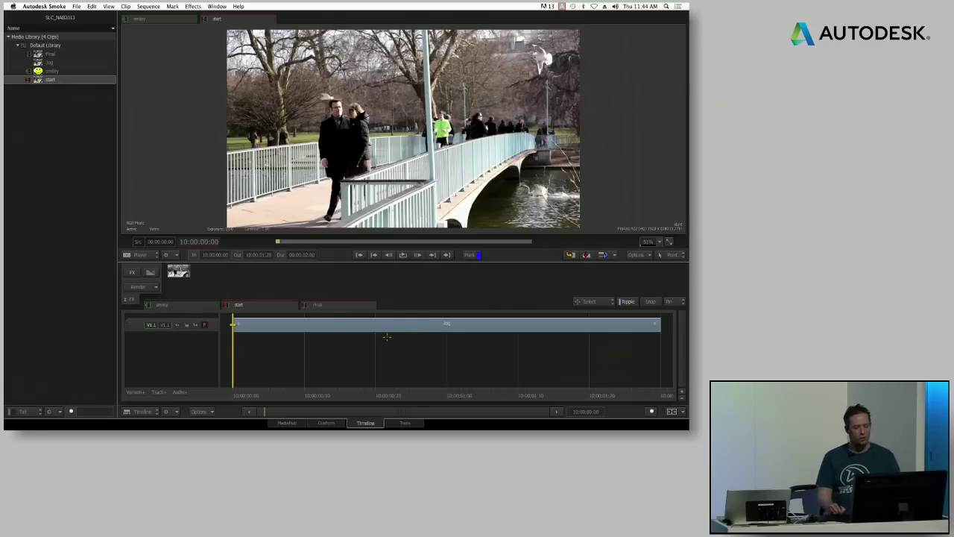
left_click_drag(348, 378, 320, 345)
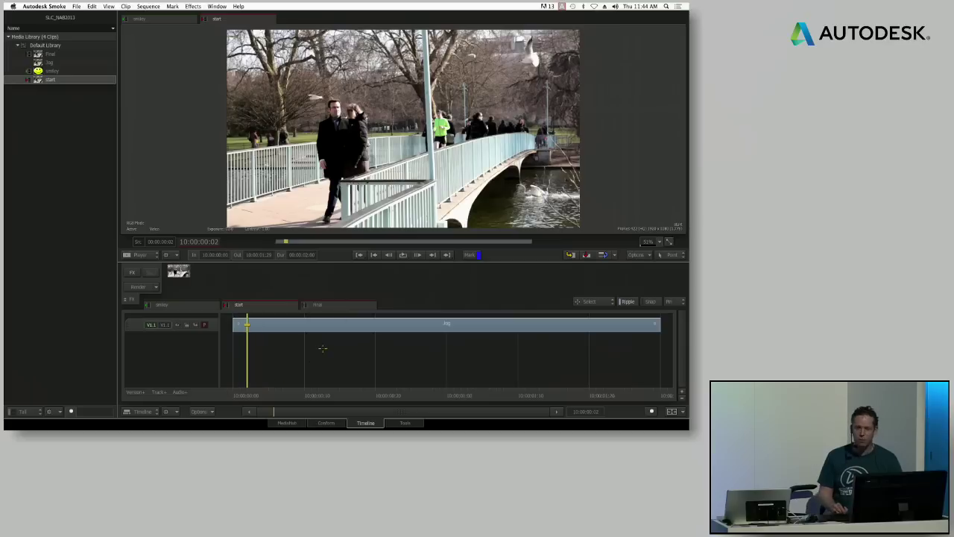
right_click(270, 329)
mouse_move(270, 327)
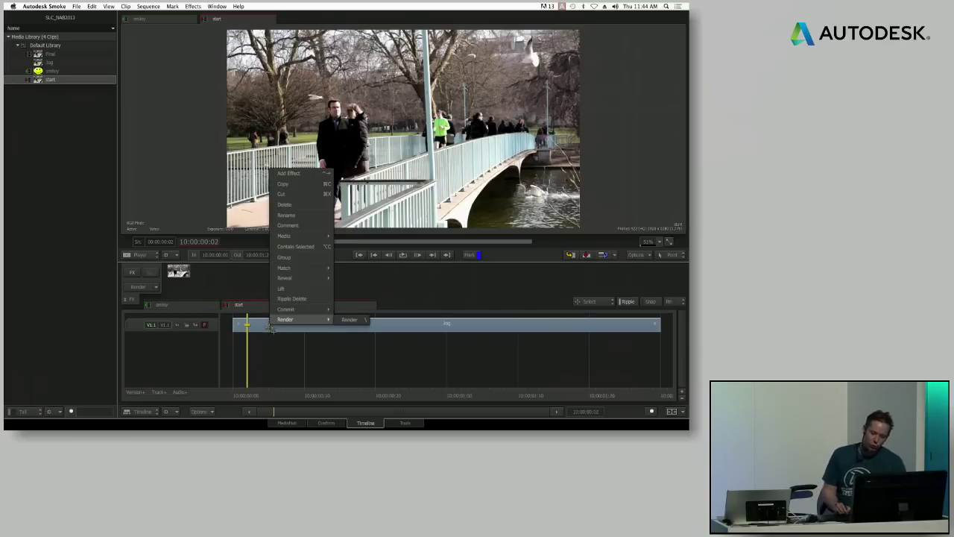
left_click(305, 172)
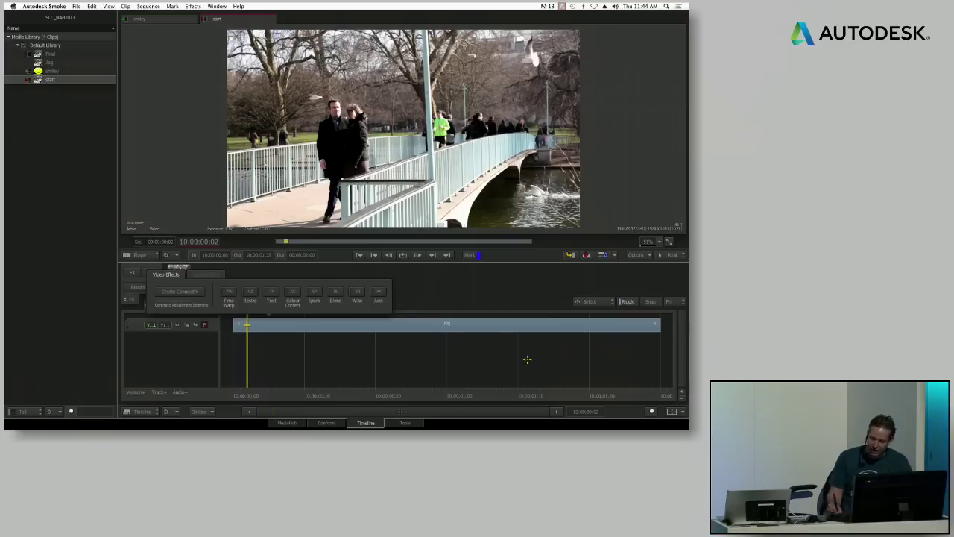
left_click(186, 291)
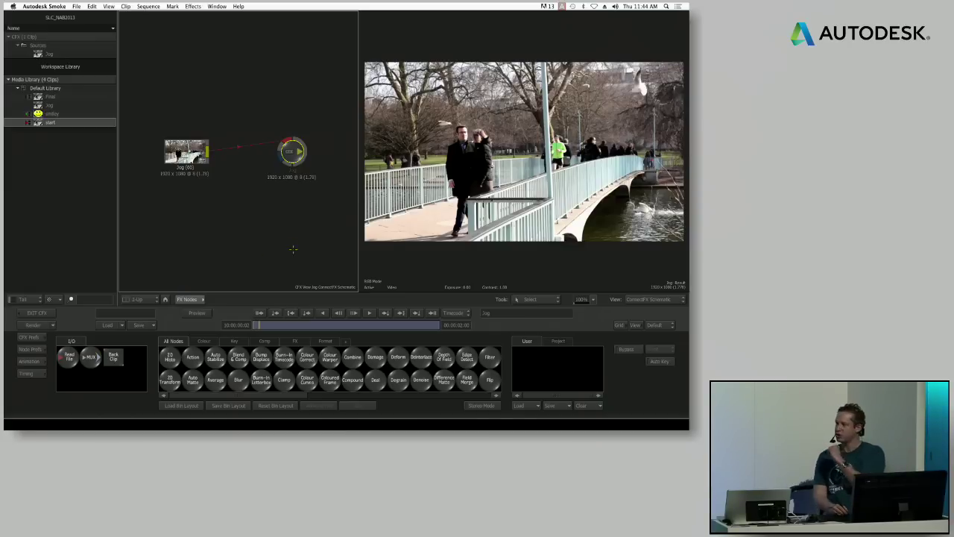
Spread the Jog clip and output nodes apart and add the smiley clip from the library above the Jog node.
left_click_drag(214, 160, 145, 156)
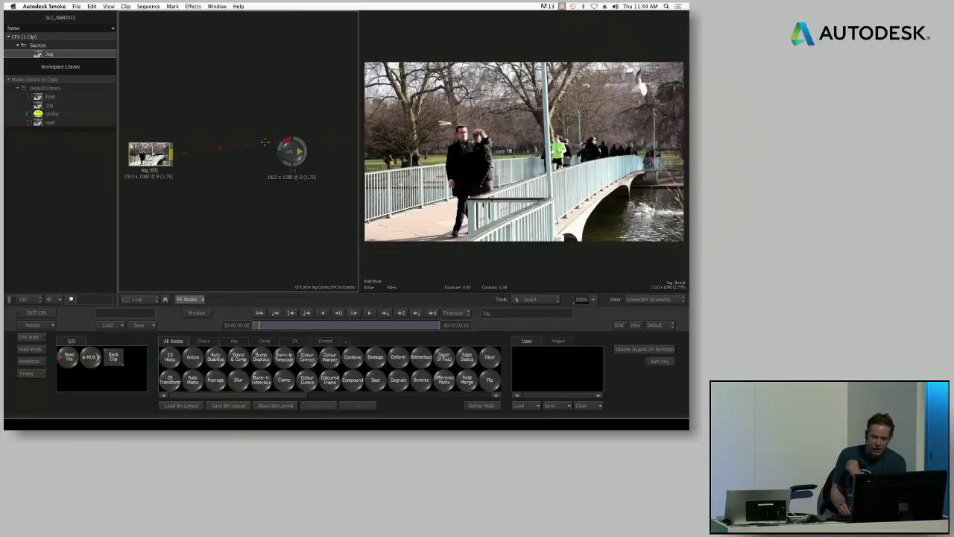
left_click_drag(294, 152, 333, 151)
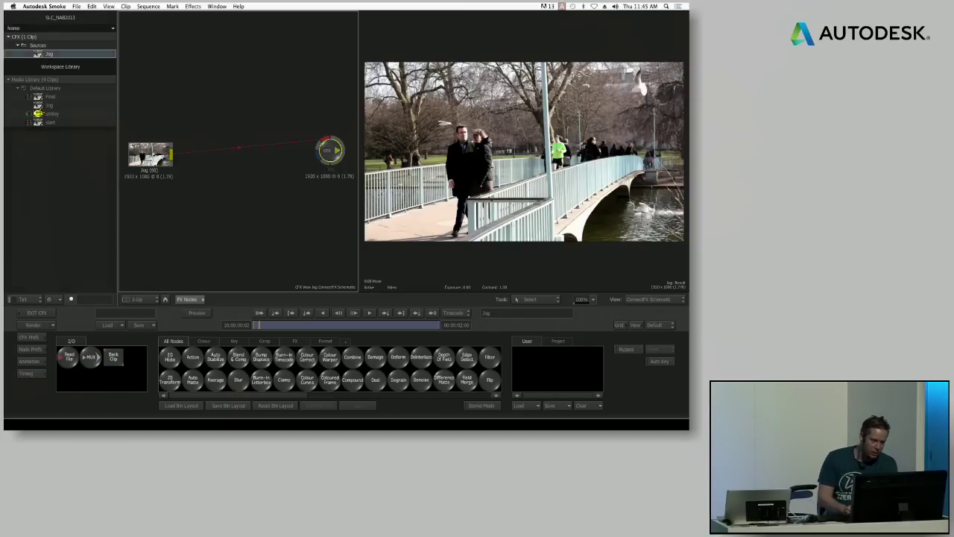
left_click(41, 114)
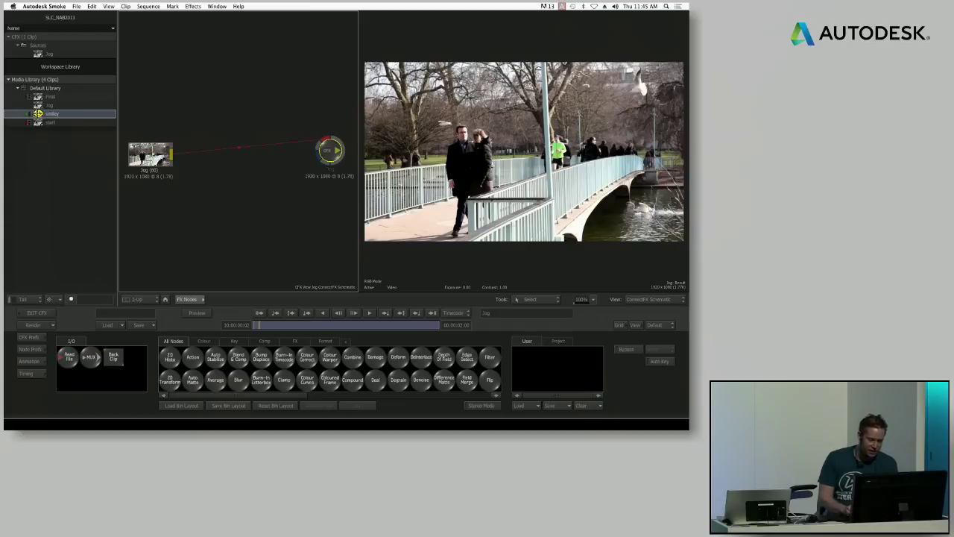
left_click_drag(38, 113, 168, 78)
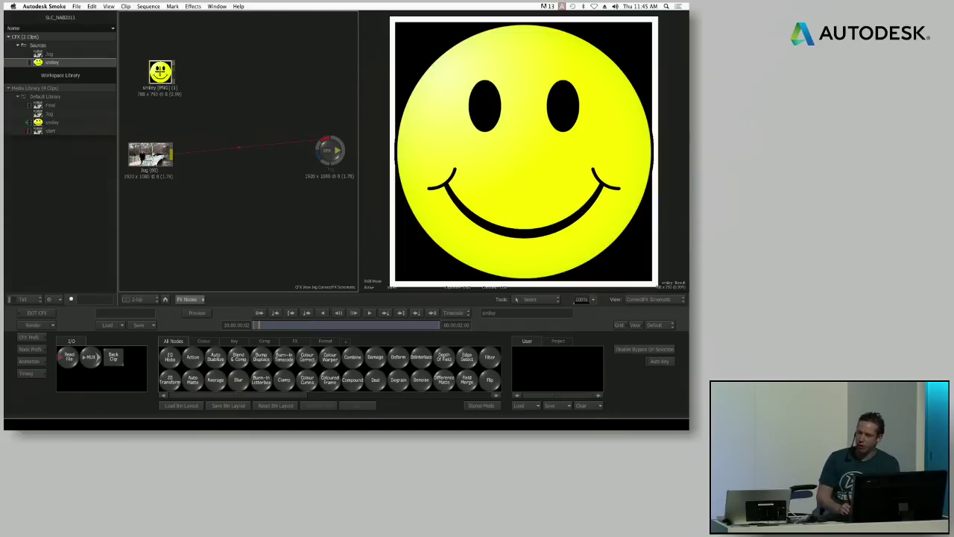
left_click_drag(161, 71, 152, 74)
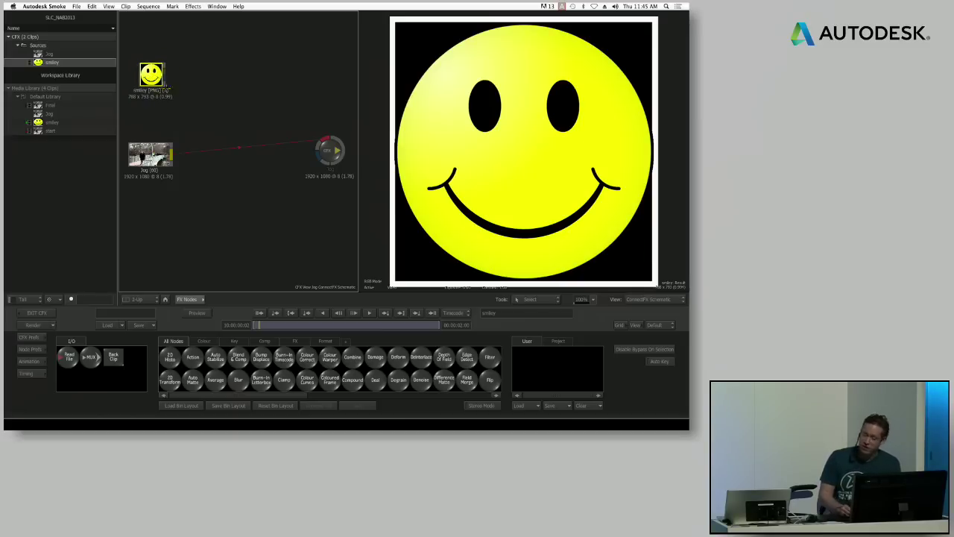
mouse_move(165, 70)
left_mouse_down()
mouse_move(207, 66)
mouse_move(172, 77)
mouse_move(197, 83)
mouse_move(164, 64)
left_mouse_up()
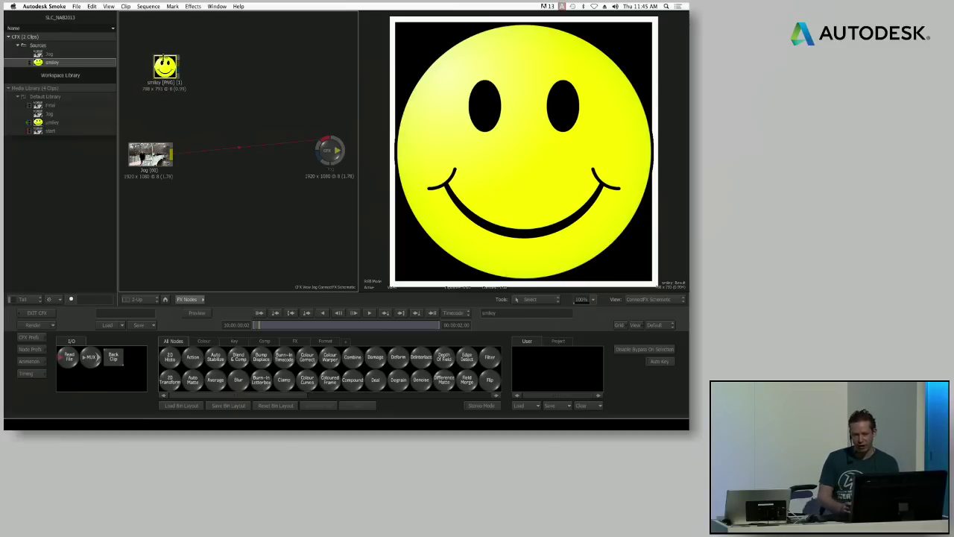
left_click_drag(164, 74, 156, 79)
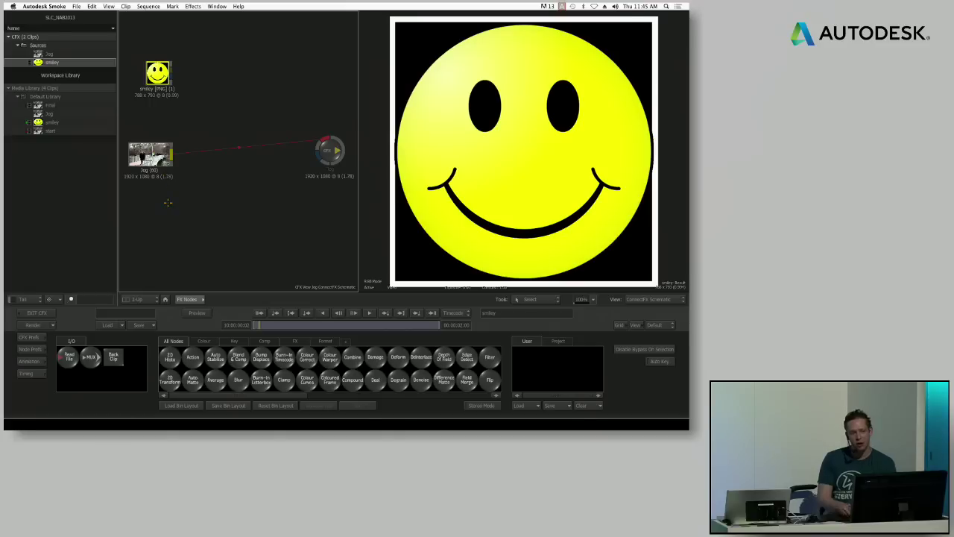
left_click_drag(153, 75, 152, 75)
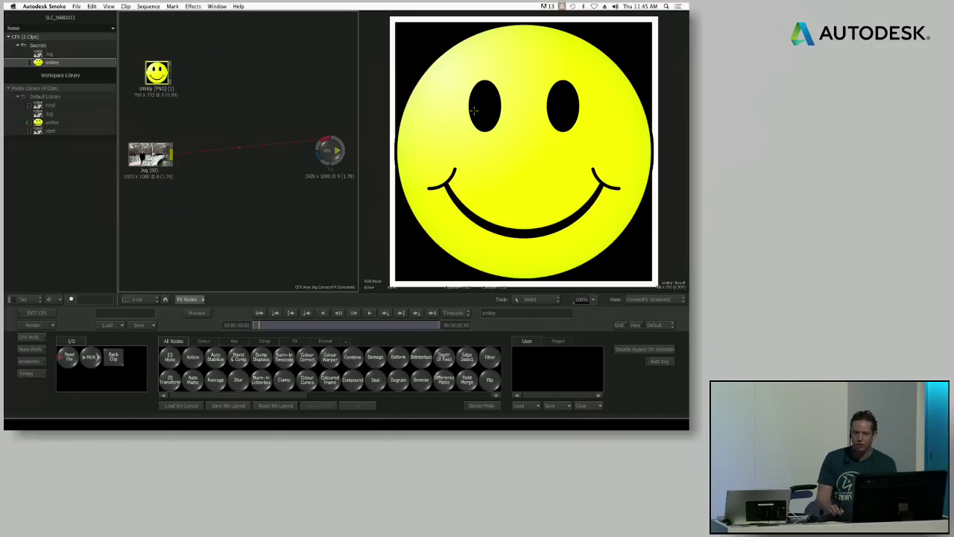
Examine the smiley clip's matte output and switch the viewer back to its result.
key("m")
key("m")
key("m")
key("m")
key("m")
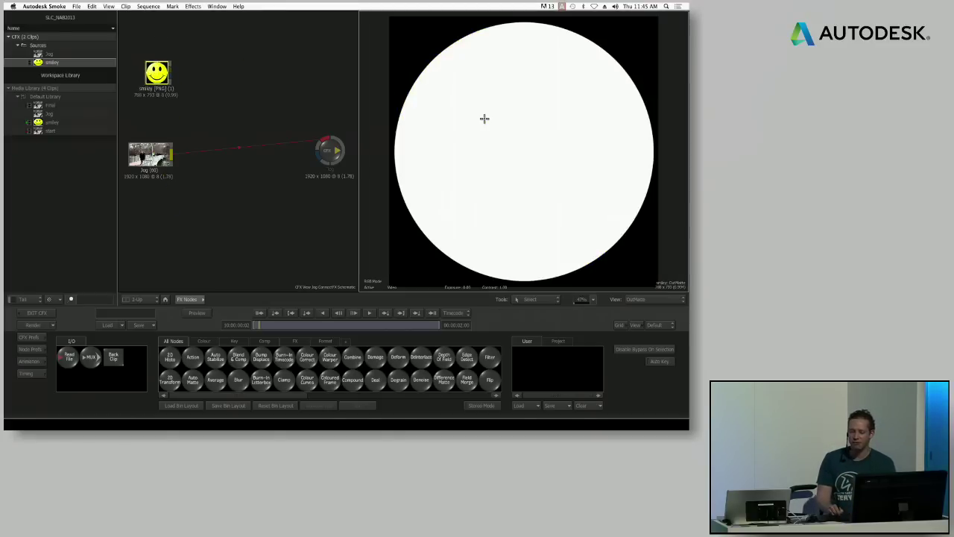
key("m")
key("m")
key("m")
key("m")
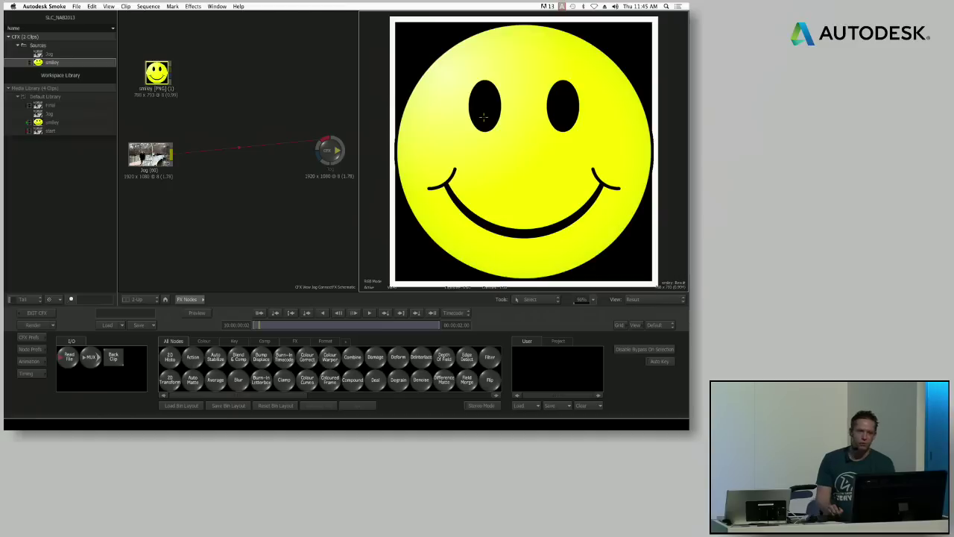
key("m")
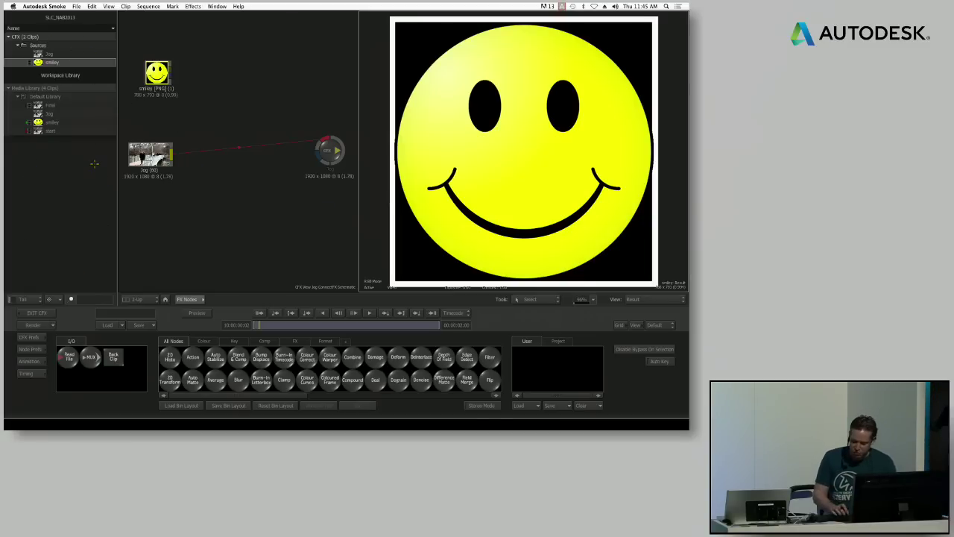
Hide the media library and insert an Action node between the Jog clip and the output node.
key("Tab")
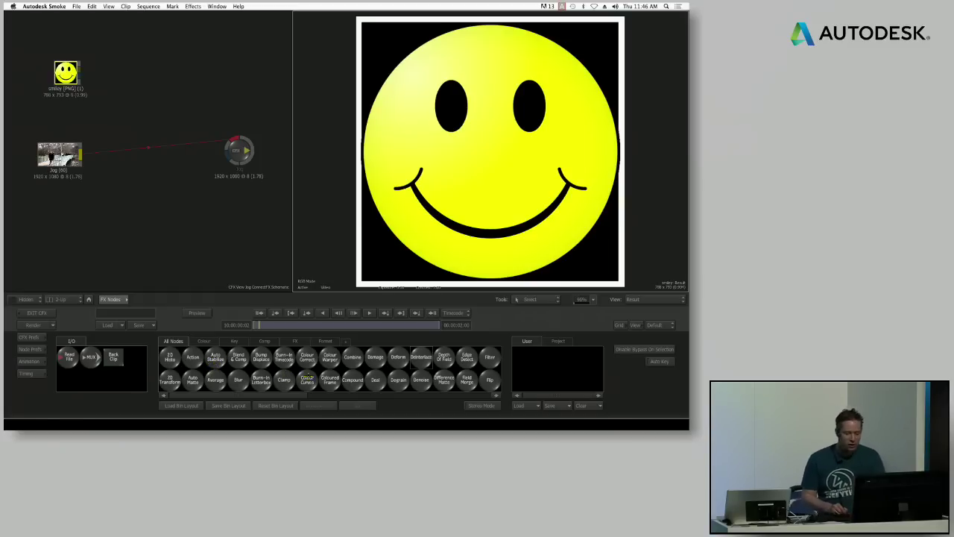
key("a")
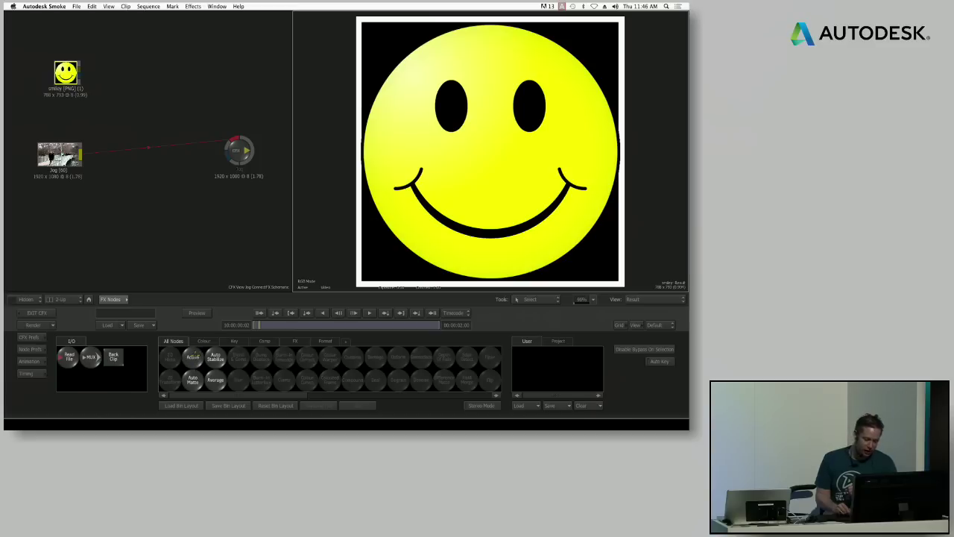
left_click_drag(193, 356, 151, 150)
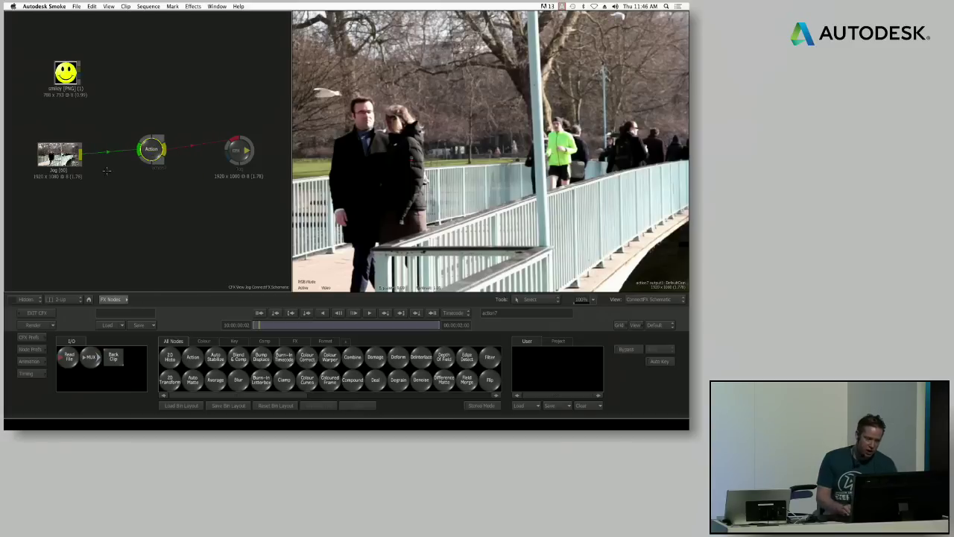
left_click_drag(70, 155, 64, 155)
left_click_drag(151, 150, 145, 153)
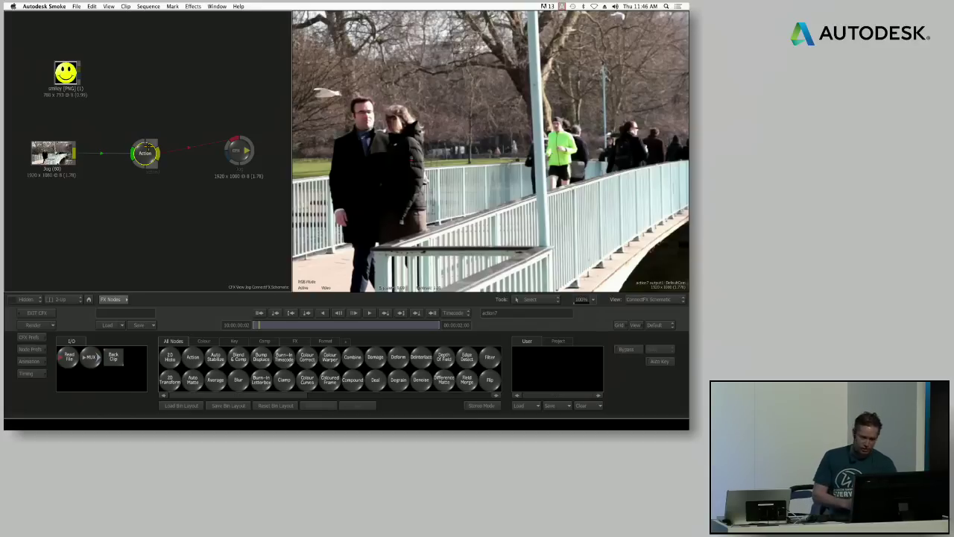
Move the smiley node below the Jog clip and reposition the Action node between the clips and the output.
left_click(65, 73)
left_click_drag(64, 72, 54, 228)
left_click(145, 153)
left_click_drag(144, 153, 155, 150)
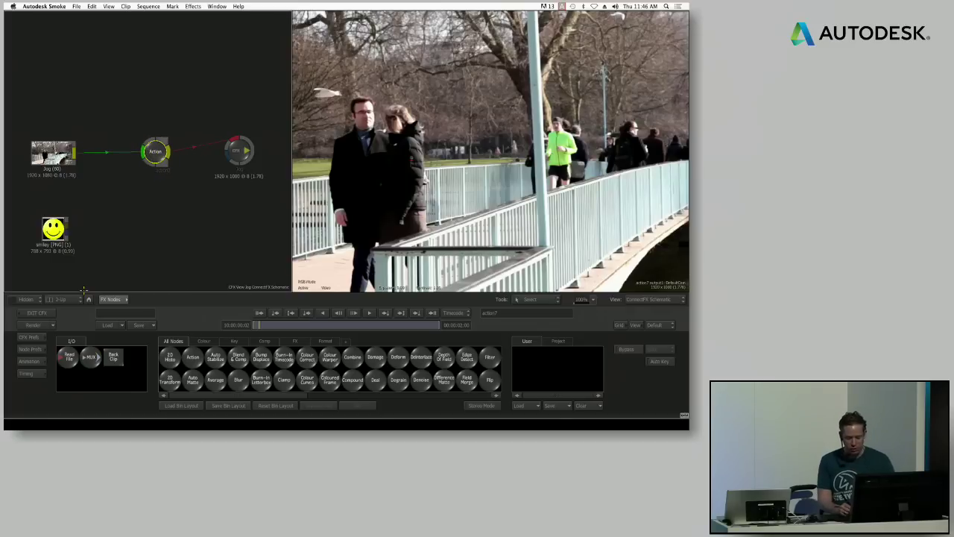
Add a media input to the Action node and connect the smiley's colour and matte outputs to it.
left_click_drag(122, 183, 118, 209)
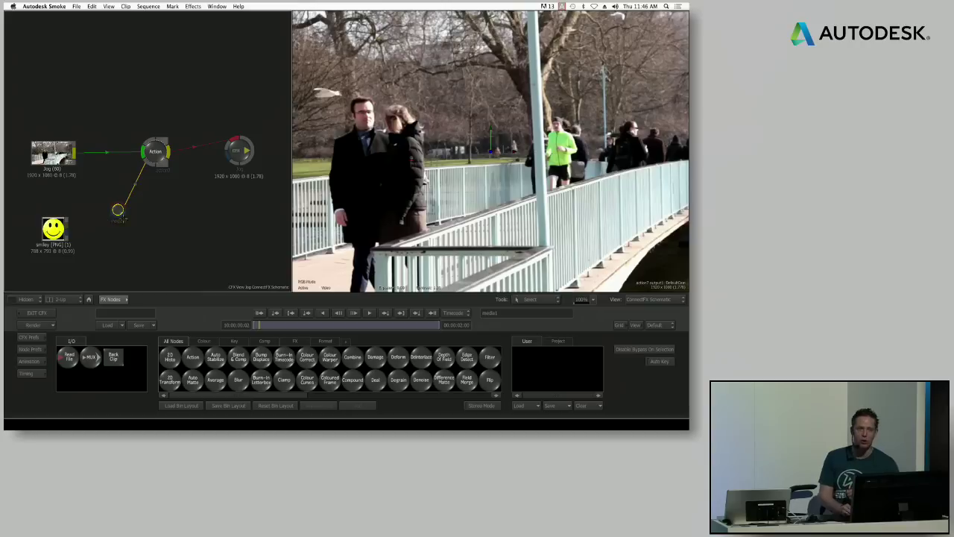
left_click_drag(57, 232, 55, 217)
mouse_move(120, 209)
left_mouse_down()
mouse_move(109, 167)
mouse_move(97, 190)
mouse_move(112, 220)
left_mouse_up()
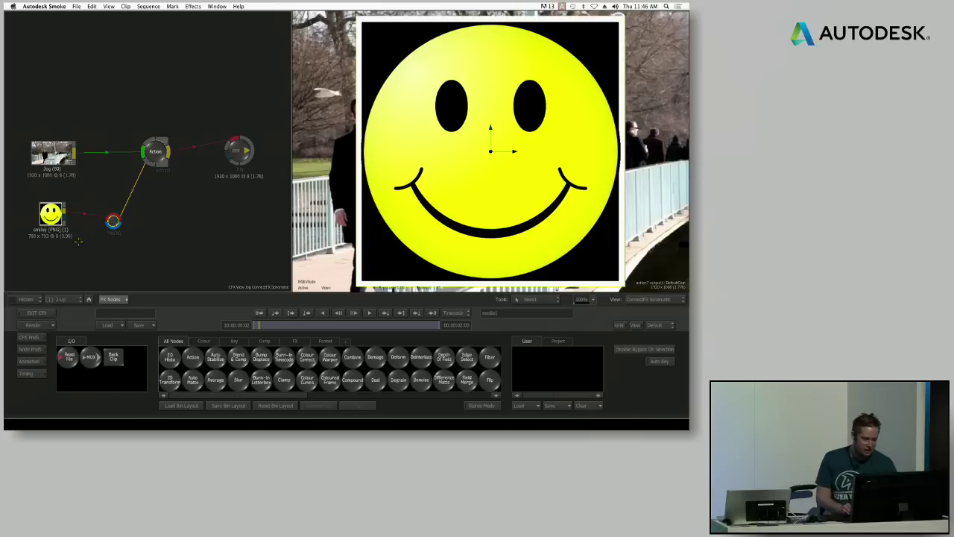
left_click_drag(64, 222, 112, 229)
left_click(155, 152)
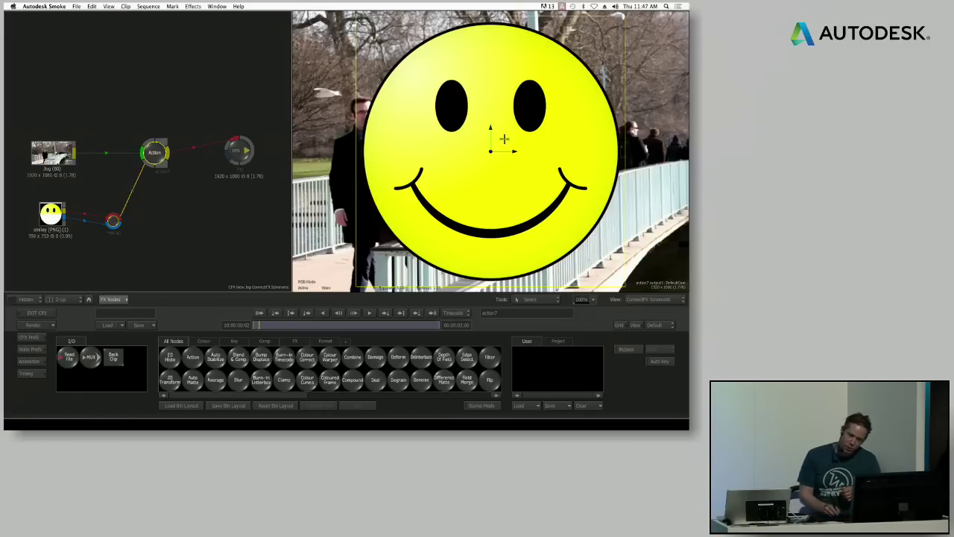
Open the Action node's schematic, separate the axis node from the smiley image, and show the axis settings.
left_click_drag(155, 153, 154, 146)
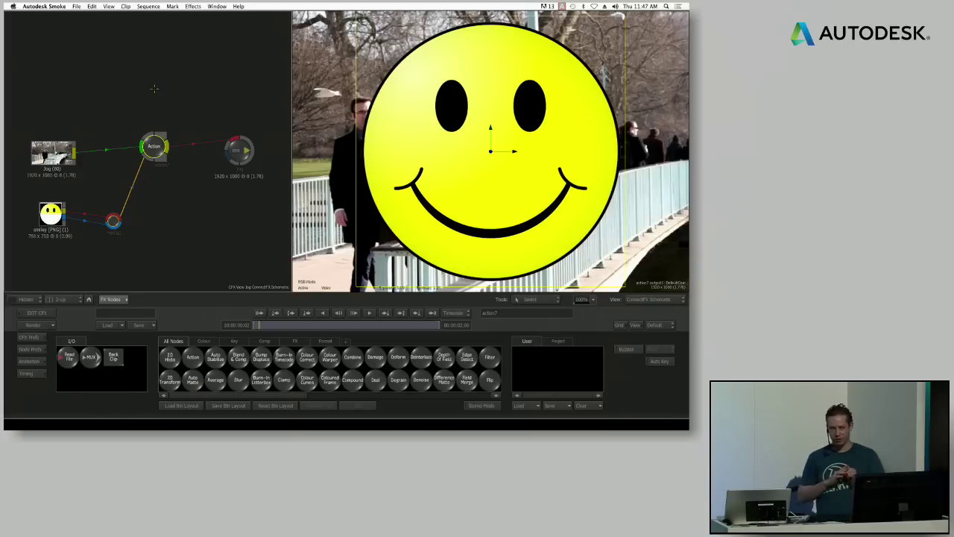
left_click_drag(154, 147, 153, 143)
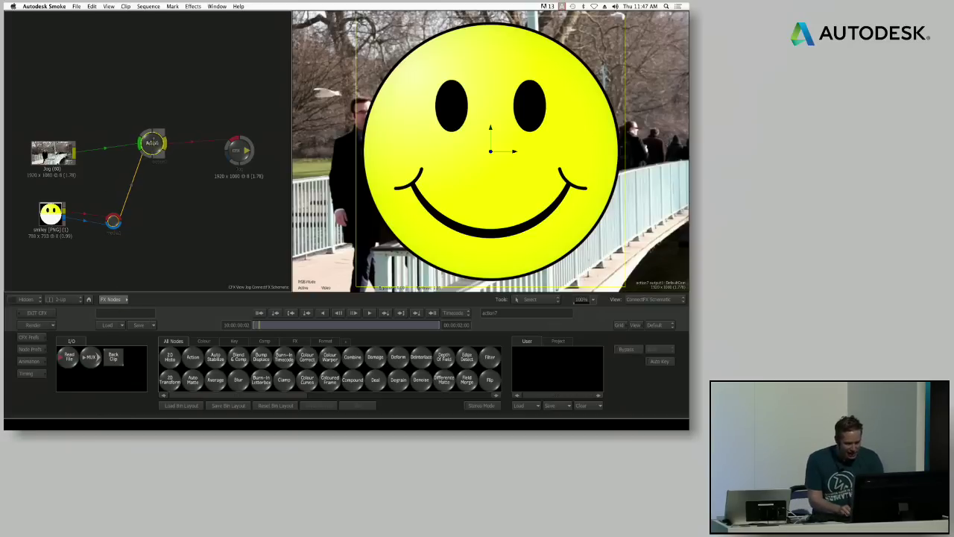
double_click(152, 141)
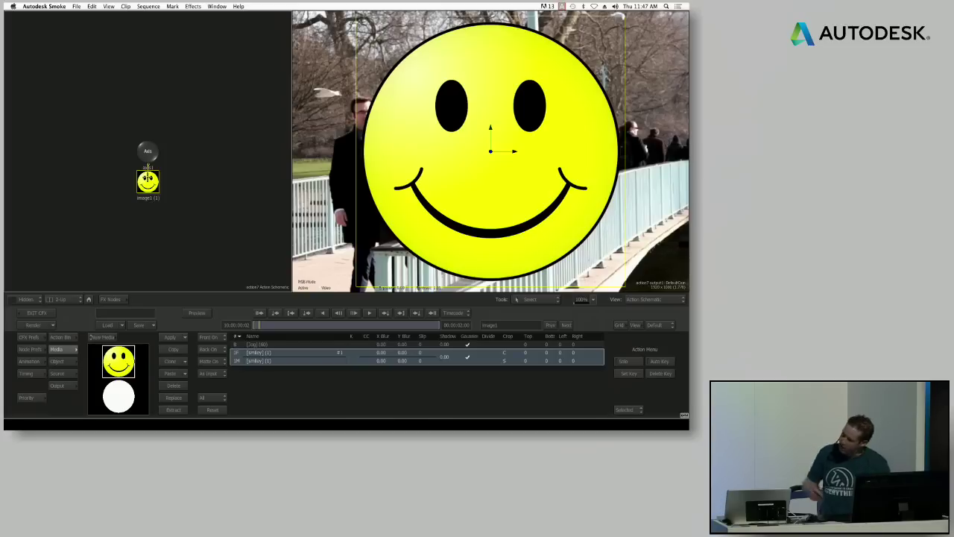
left_click_drag(147, 151, 150, 107)
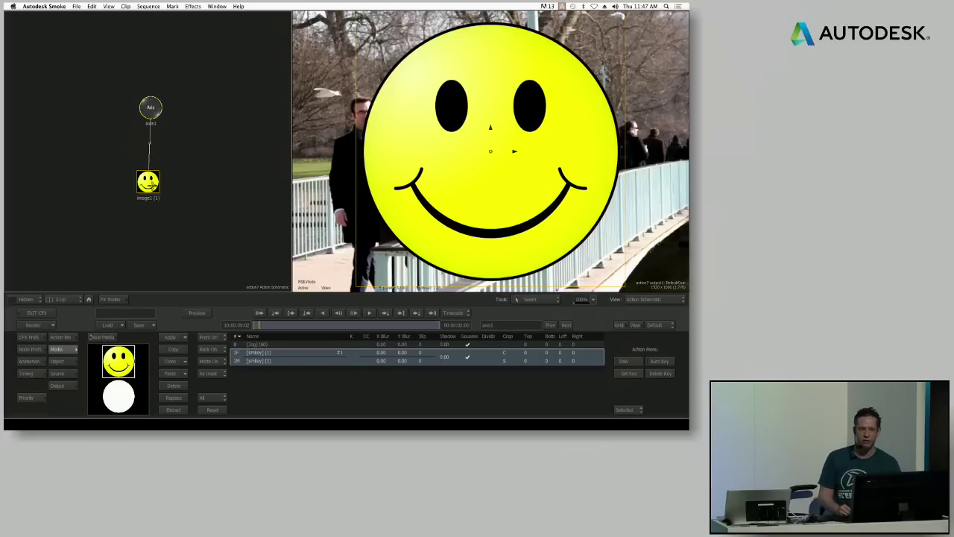
left_click_drag(147, 92, 144, 101)
left_click_drag(121, 372, 201, 344)
key("ctrl+z")
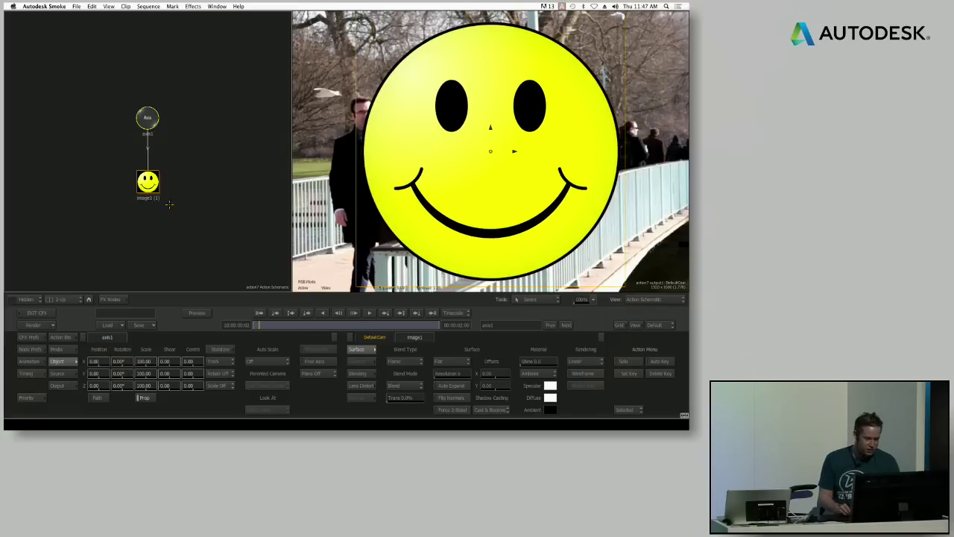
Rearrange the smiley image and its axis node in the Action schematic, keeping the axis above the image.
left_click_drag(184, 206, 180, 108)
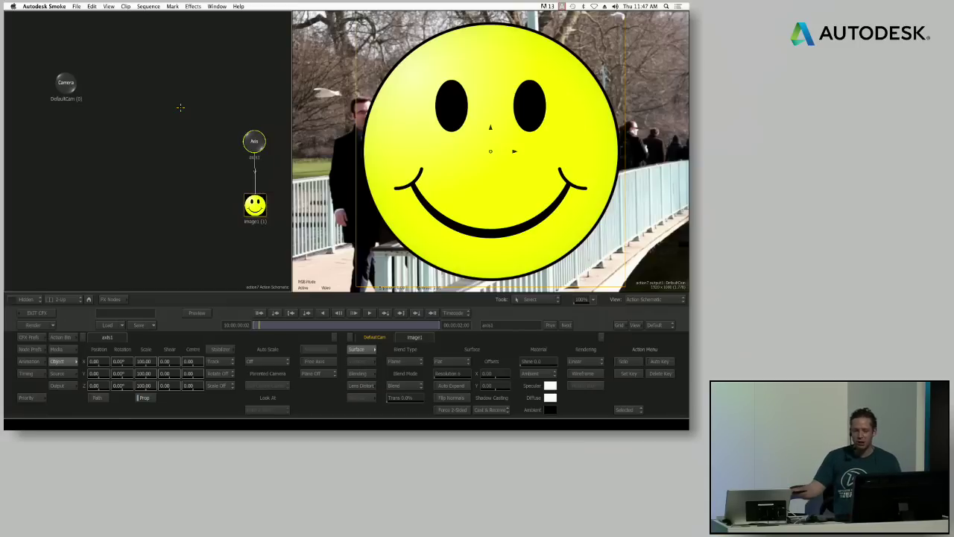
left_click_drag(114, 159, 44, 178)
left_click(152, 166)
left_click_drag(157, 165, 154, 176)
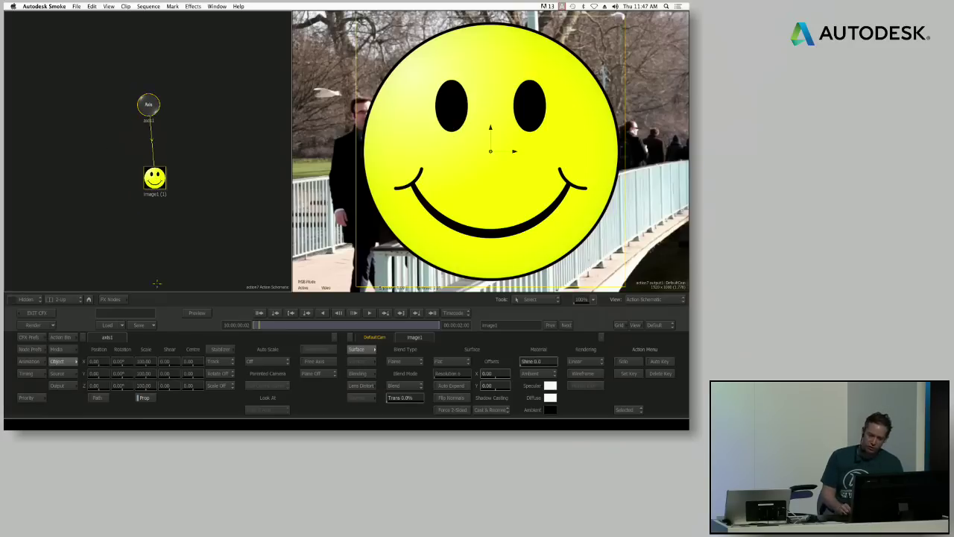
mouse_move(148, 103)
left_mouse_down()
mouse_move(164, 98)
mouse_move(158, 119)
left_mouse_up()
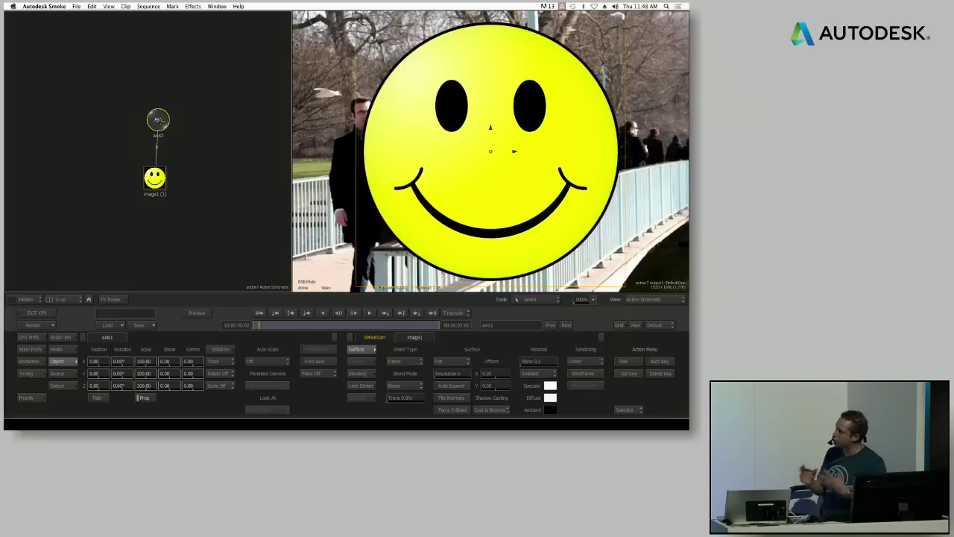
left_click_drag(158, 119, 149, 110)
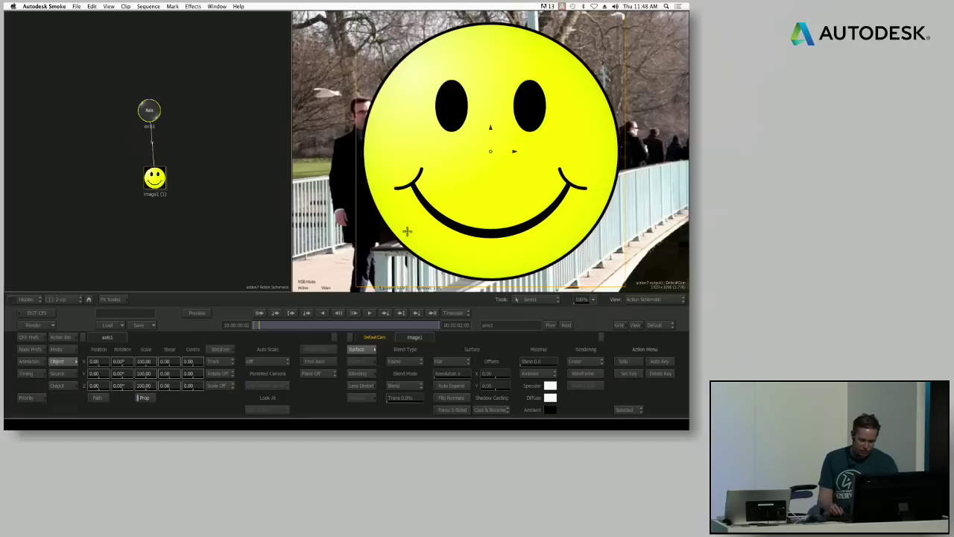
Review the back bridge footage without the smiley and return to the composited output.
key("F3")
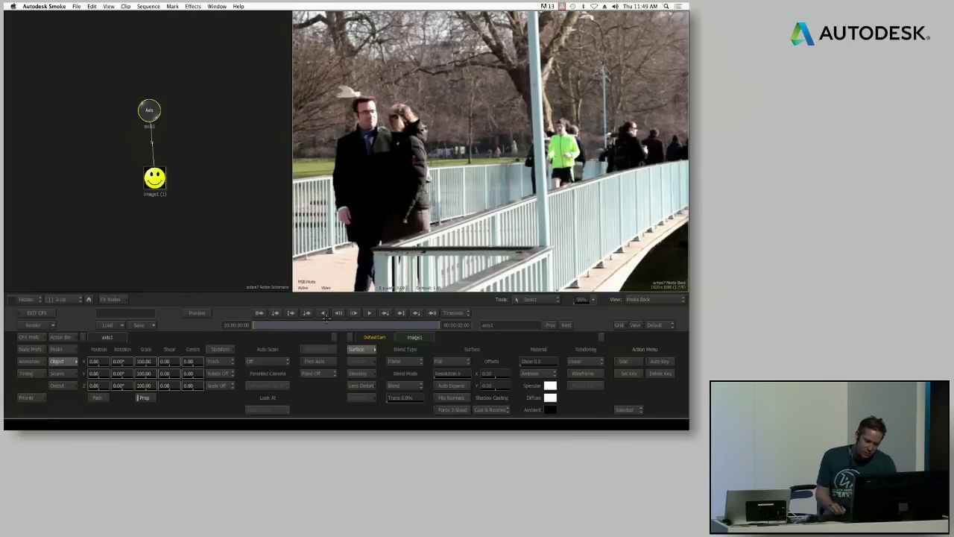
left_click(369, 312)
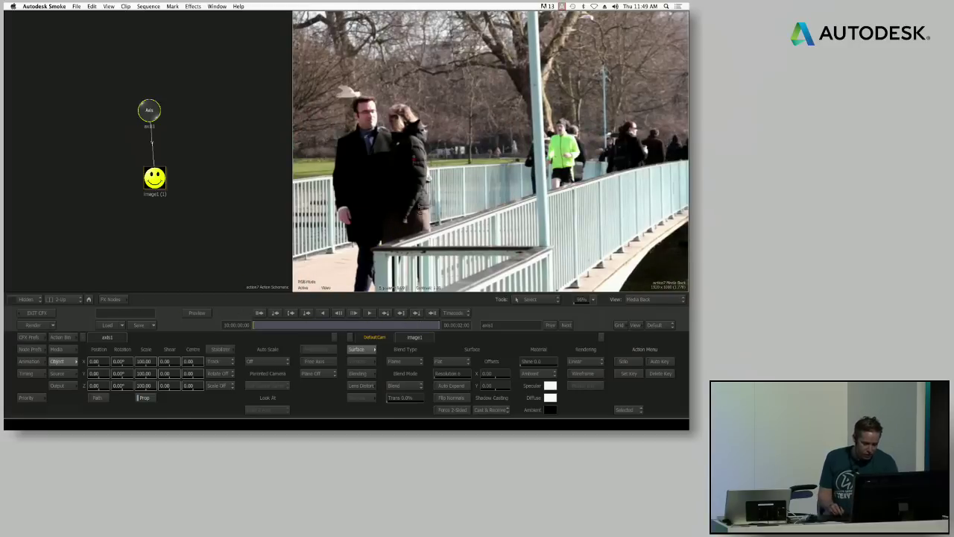
key("F1")
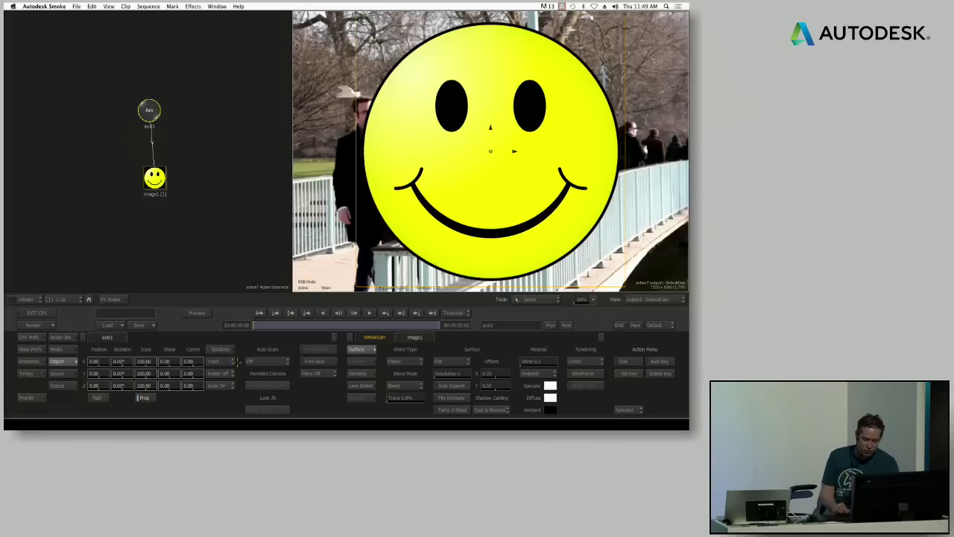
Turn on scale tracking for the smiley's axis and open the Stabilizer.
left_click(221, 384)
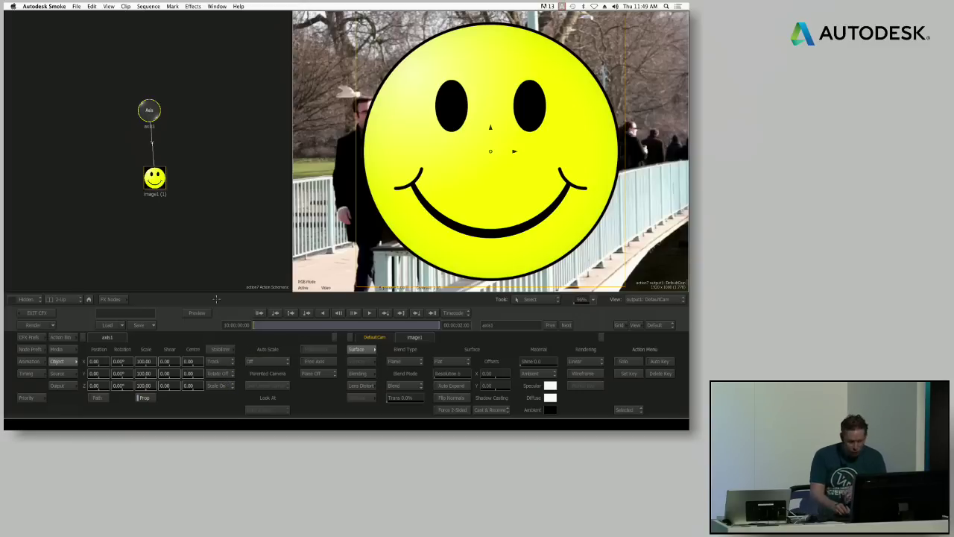
left_click(222, 349)
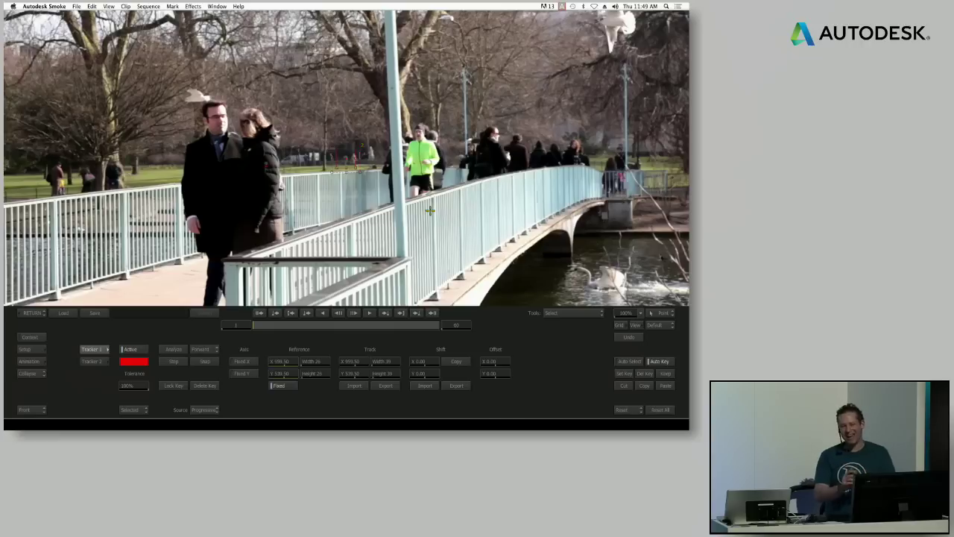
Alternate between Tracker 1 and Tracker 2 to compare their boxes and settings.
left_click(93, 361)
left_click(92, 349)
left_click(93, 361)
left_click(93, 349)
left_click(92, 361)
left_click(93, 348)
left_click(93, 361)
left_click(92, 349)
left_click(93, 361)
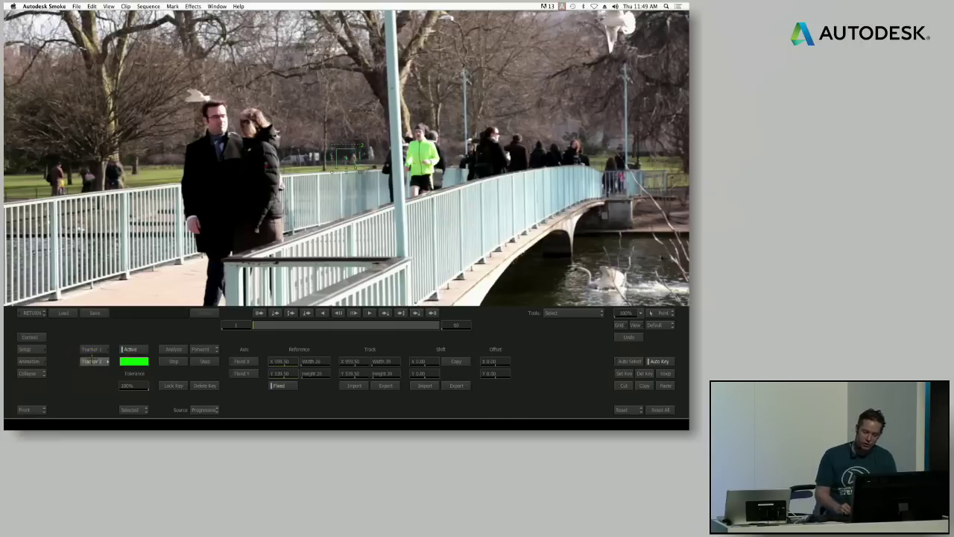
Place Tracker 1 over the head of the runner in the bright green jacket.
left_click(93, 349)
scroll(322, 150, "up", 5)
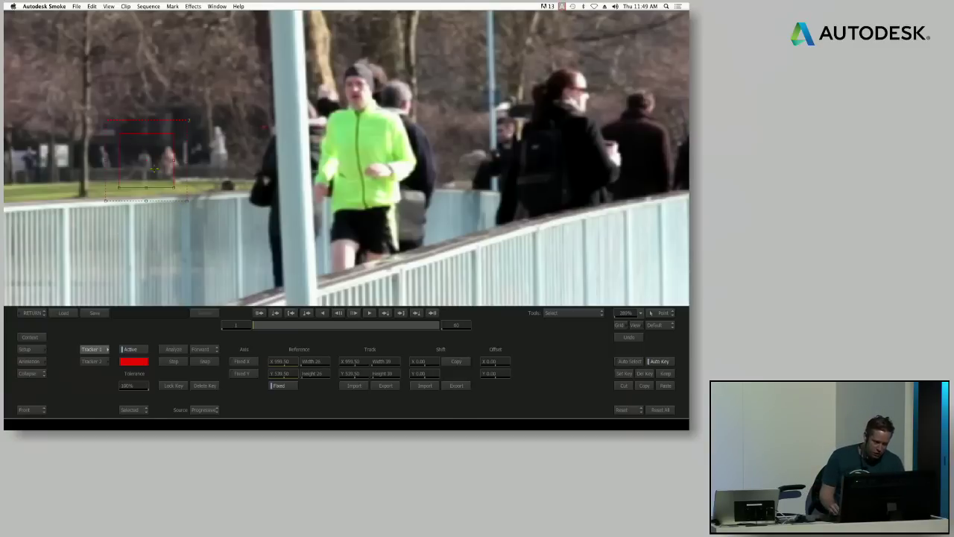
left_click_drag(144, 157, 152, 136)
left_click_drag(201, 101, 355, 90)
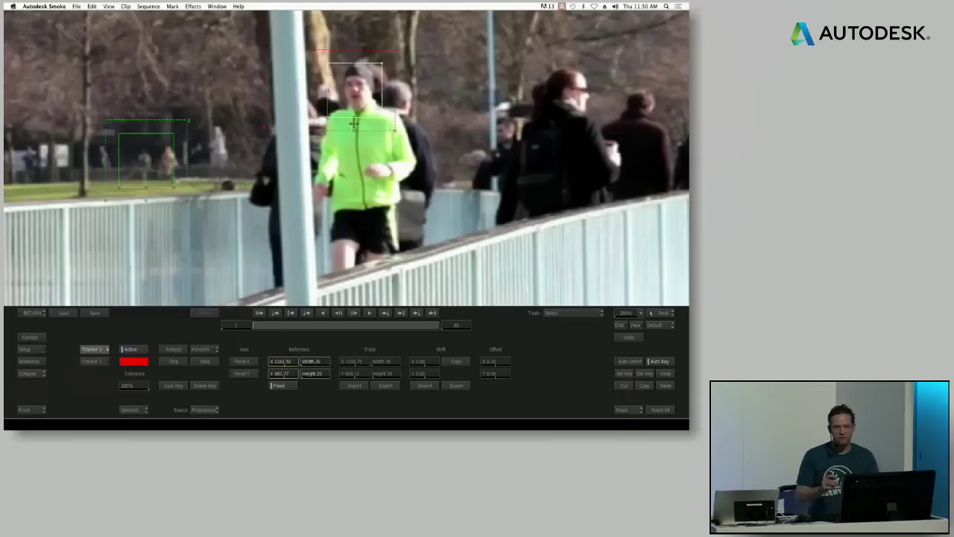
left_click_drag(354, 97, 355, 97)
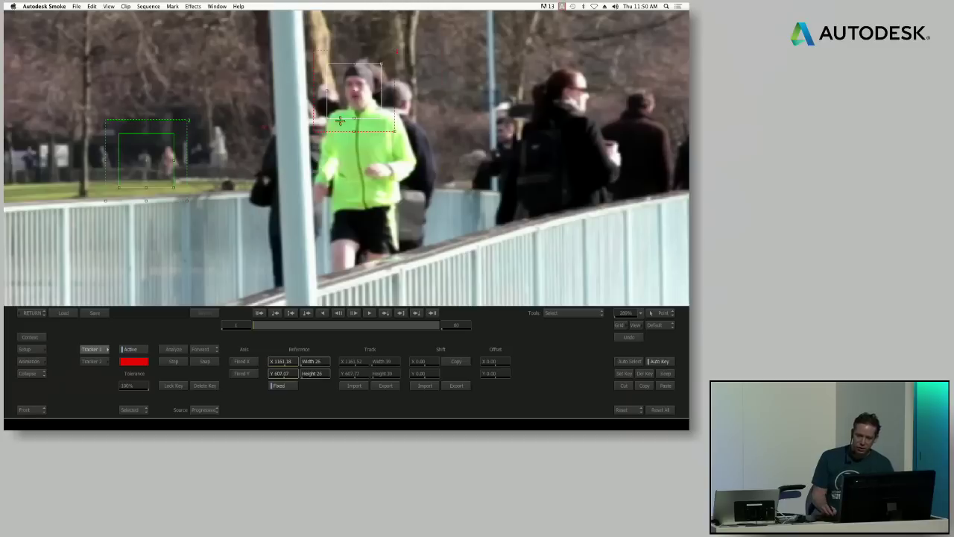
Place Tracker 2 at the runner's waist and shrink its reference box around the edge between jacket and shorts.
left_click(91, 361)
left_click_drag(146, 160, 346, 192)
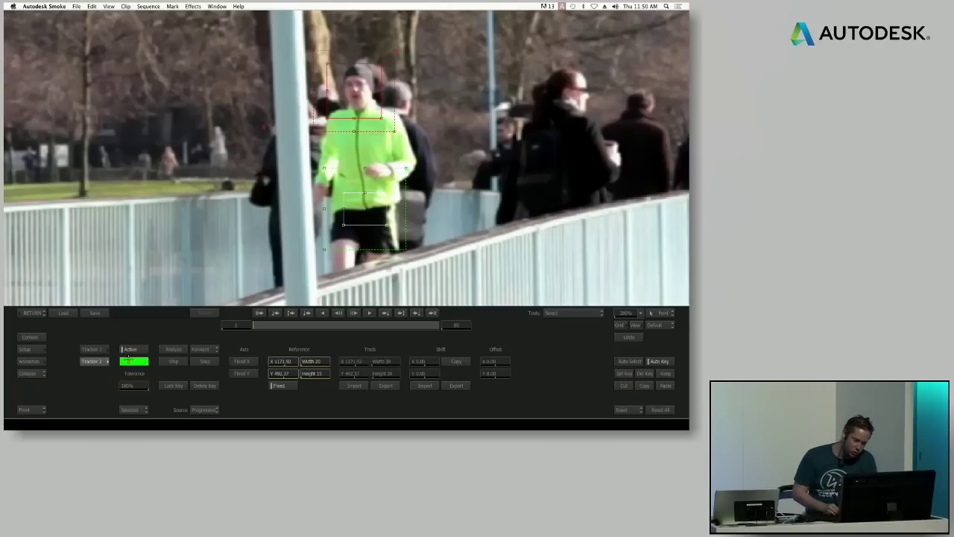
Isolate Tracker 1 in Solo mode and analyse its motion forward through the clip.
left_click(94, 349)
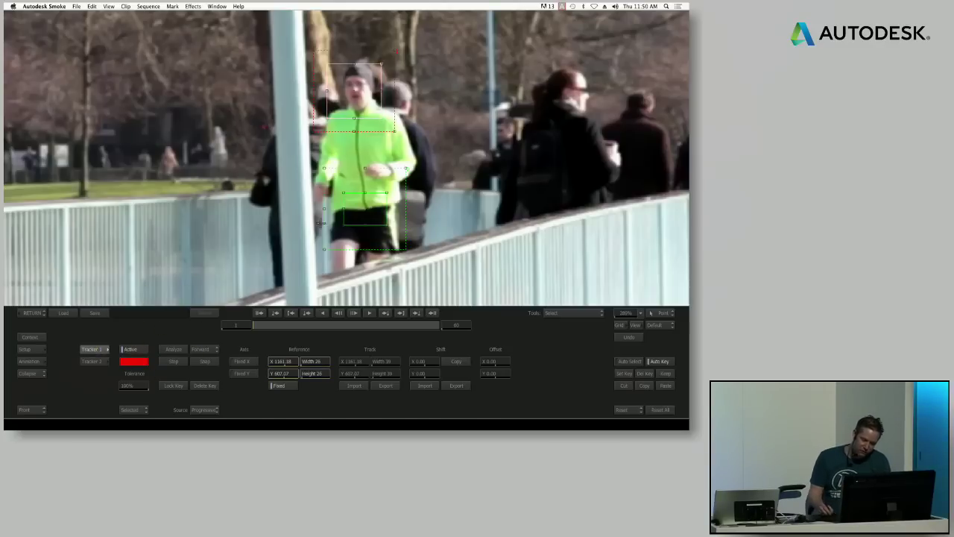
left_click(142, 409)
left_click(150, 399)
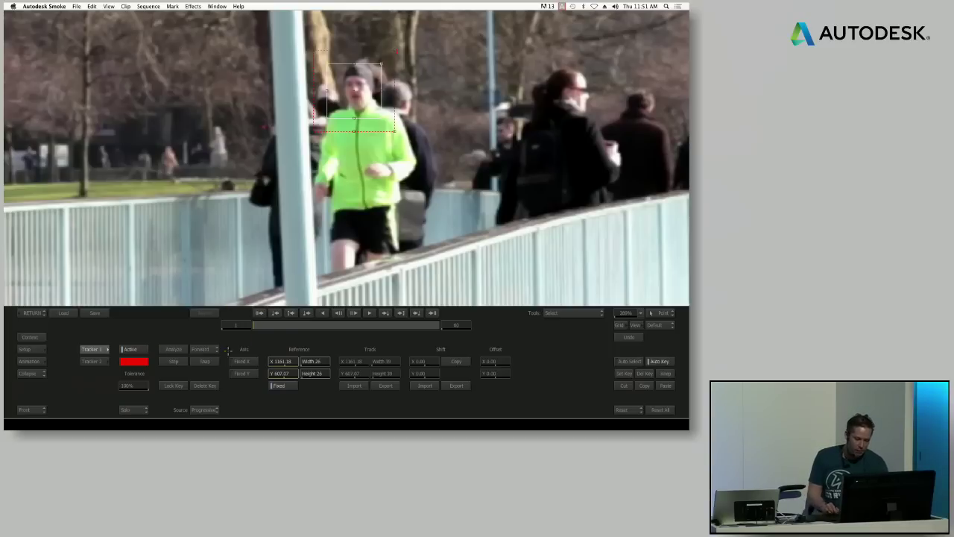
left_click(174, 349)
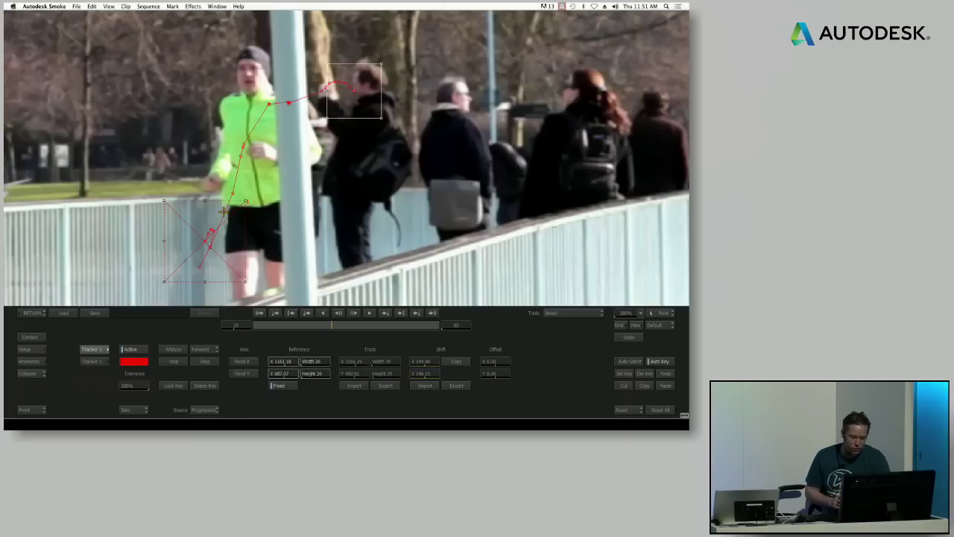
Remove Tracker 1's stray tracking points after frame 7 and check the remaining path around that frame.
key("j")
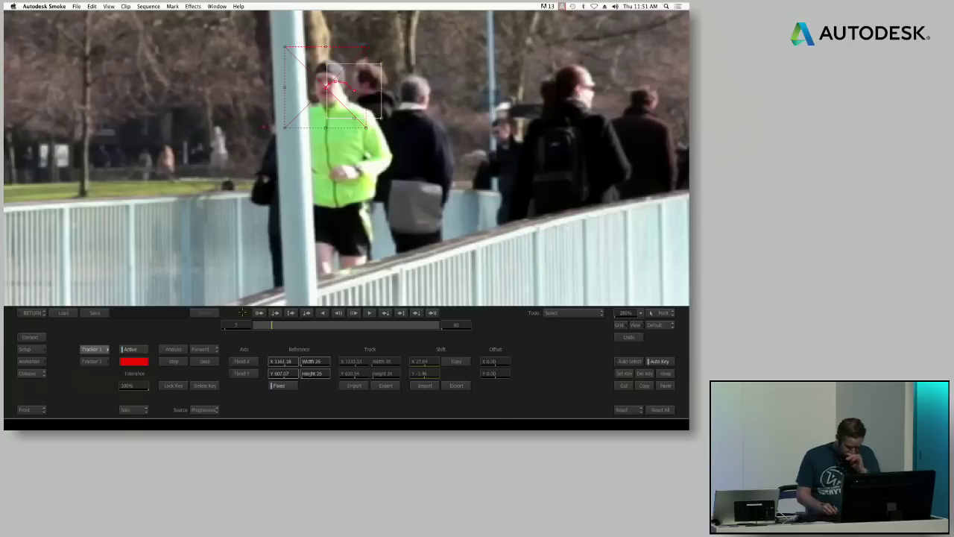
left_click(275, 313)
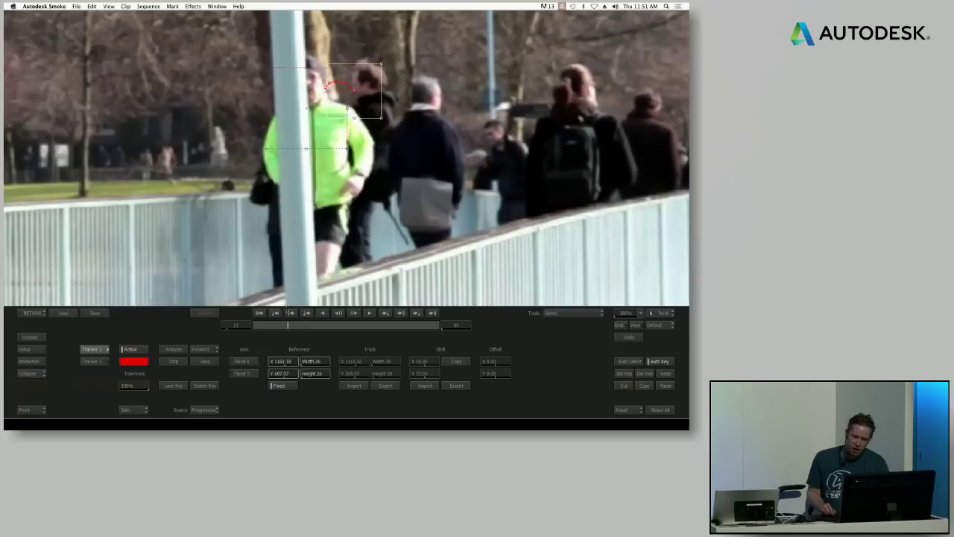
left_click(289, 310)
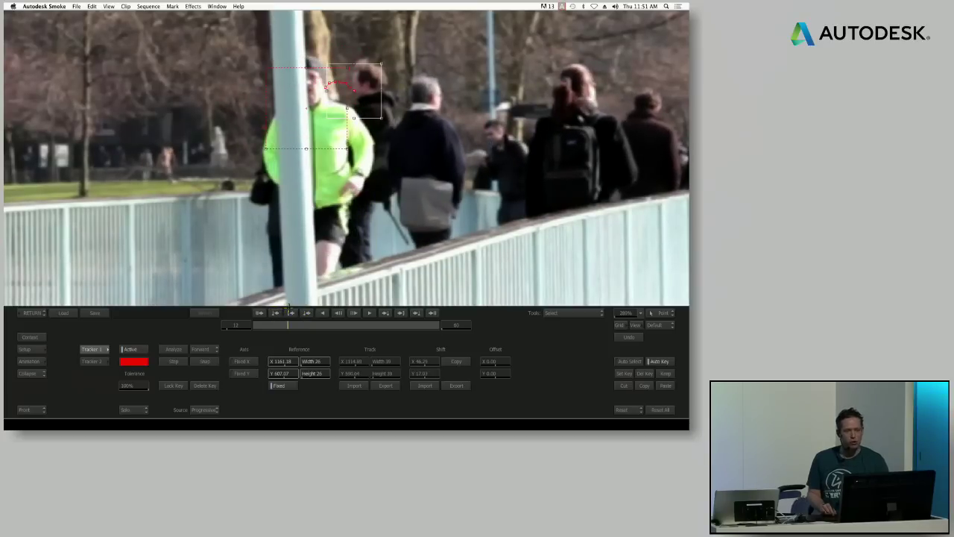
left_click(275, 313)
left_click(274, 314)
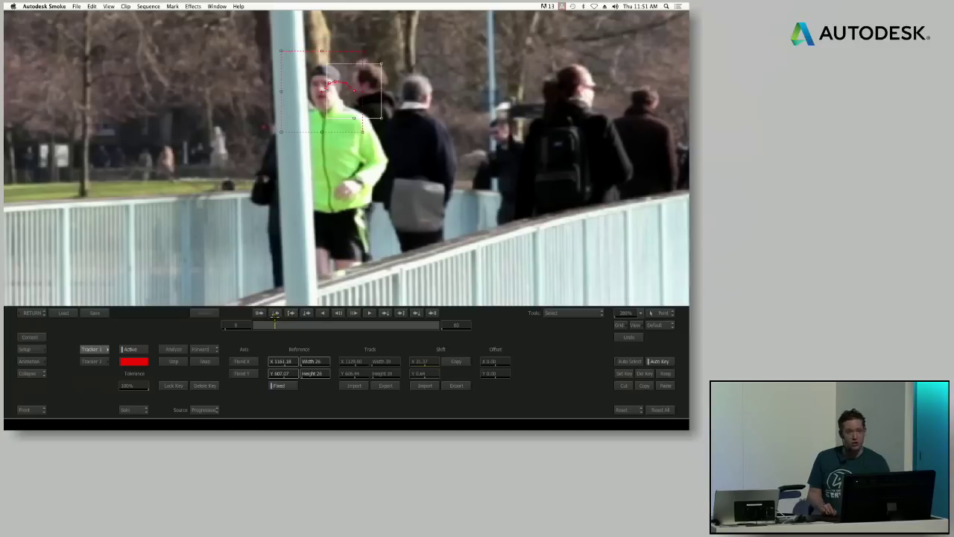
left_click(274, 314)
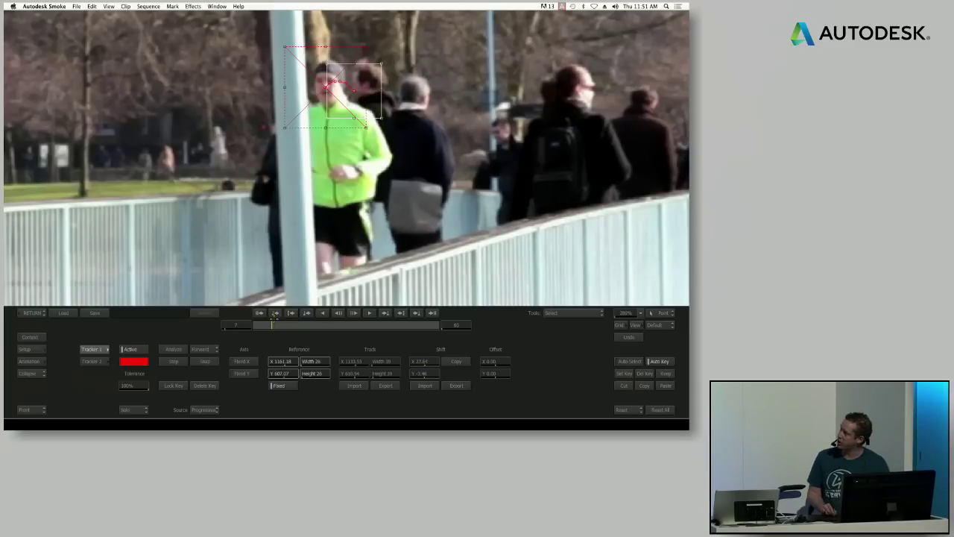
At frame 31, use Add Points to position Tracker 1 manually on the runner's face beyond the lamp post.
left_click(338, 313)
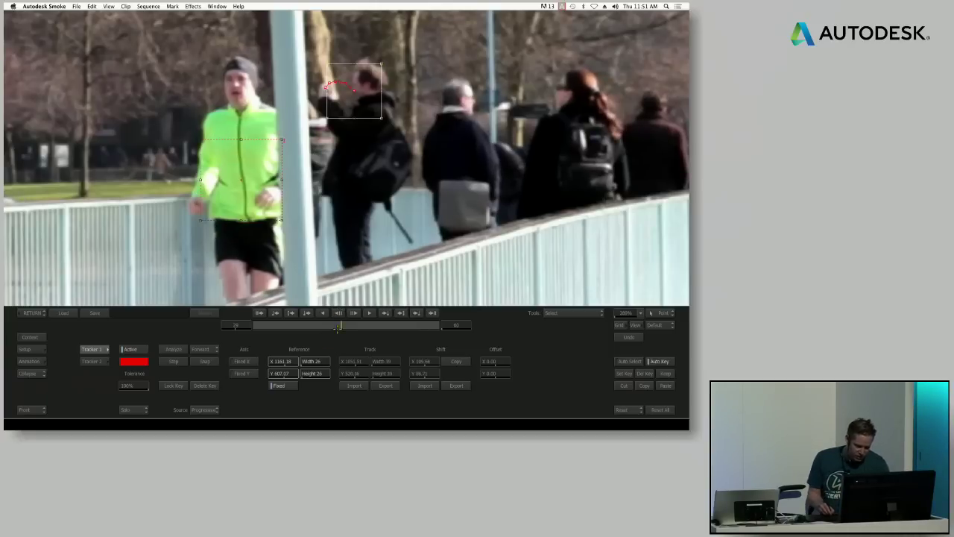
left_click(306, 313)
left_click_drag(312, 317, 355, 325)
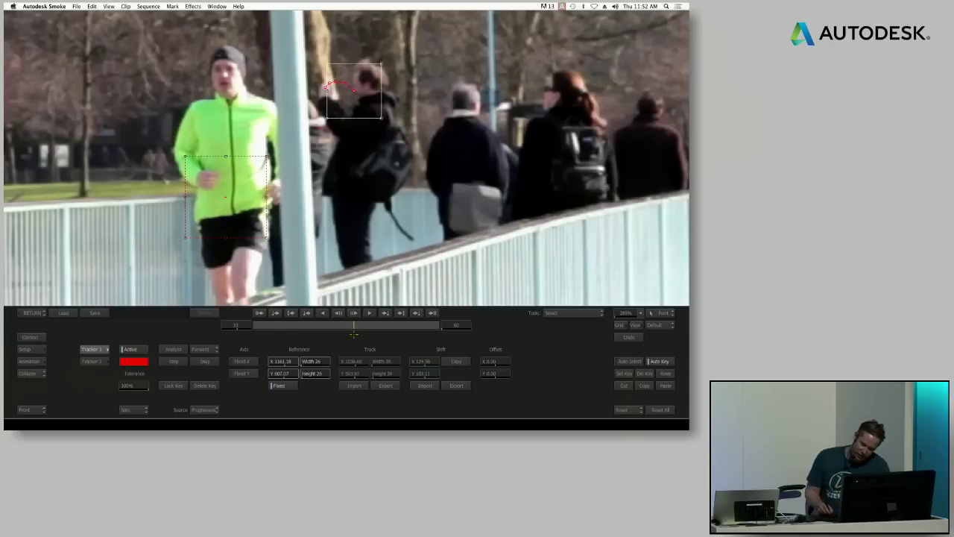
left_click_drag(356, 328, 347, 325)
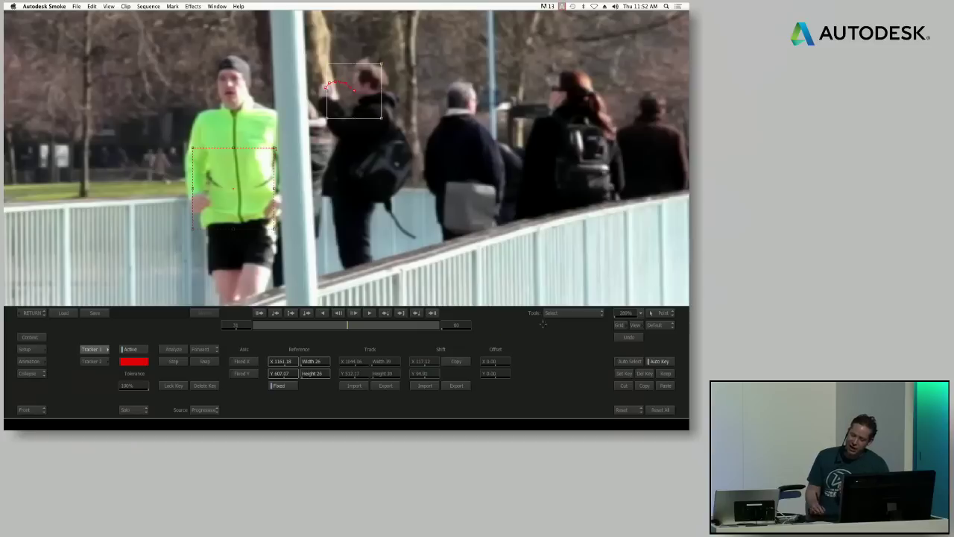
left_click(572, 312)
left_click(574, 301)
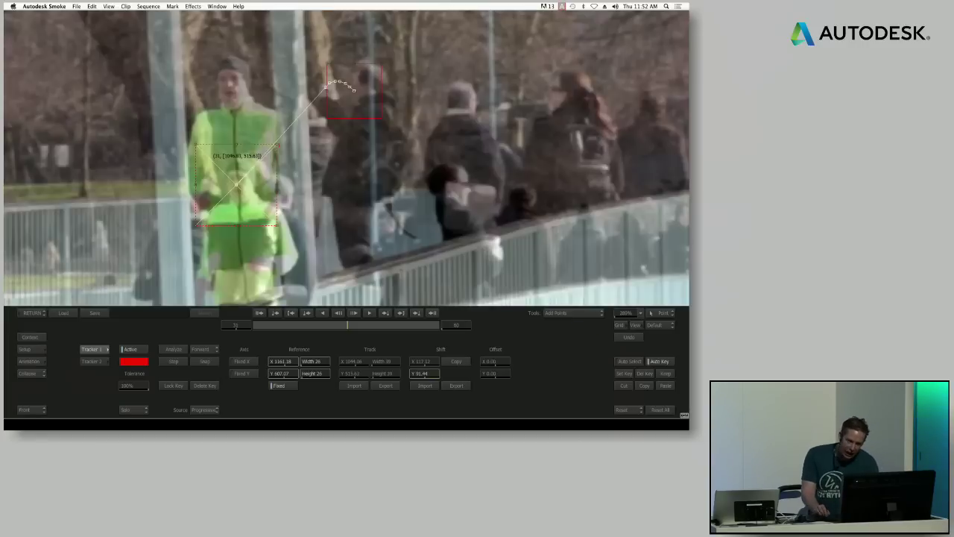
left_click_drag(482, 139, 462, 85)
left_click_drag(376, 171, 206, 164)
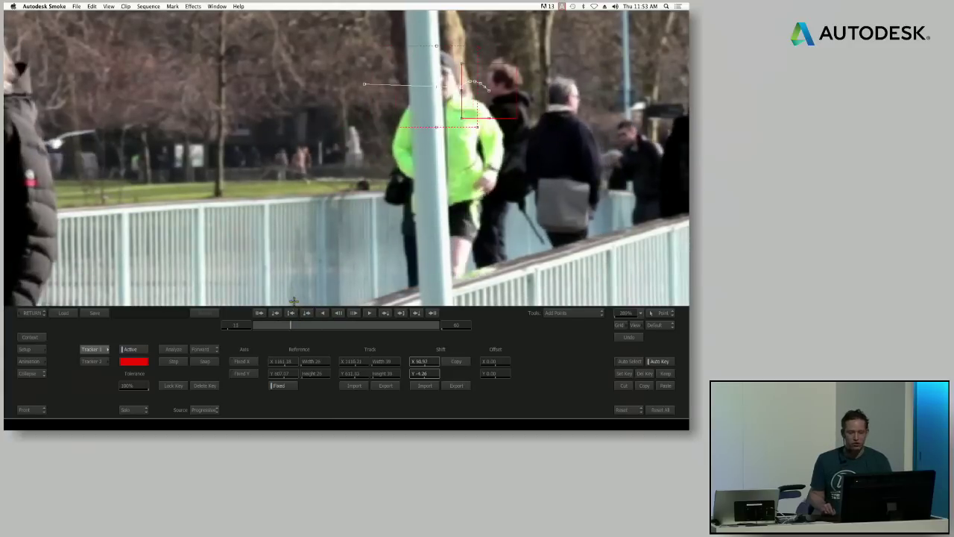
Add manual Tracker 1 points on the runner's face at frames 10 and 17 while he passes behind the post.
mouse_move(299, 299)
left_mouse_down()
mouse_move(283, 299)
mouse_move(326, 299)
mouse_move(273, 294)
left_mouse_up()
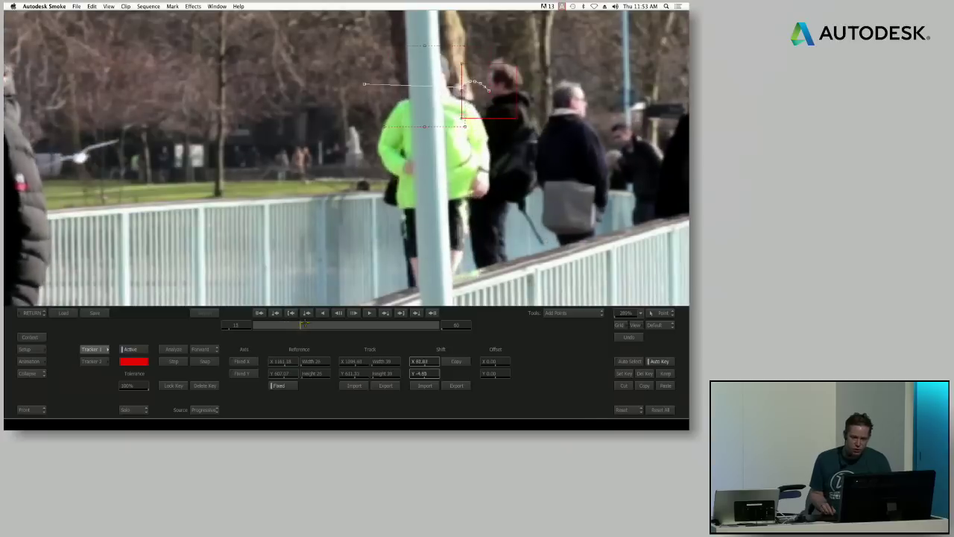
left_click_drag(299, 320, 281, 313)
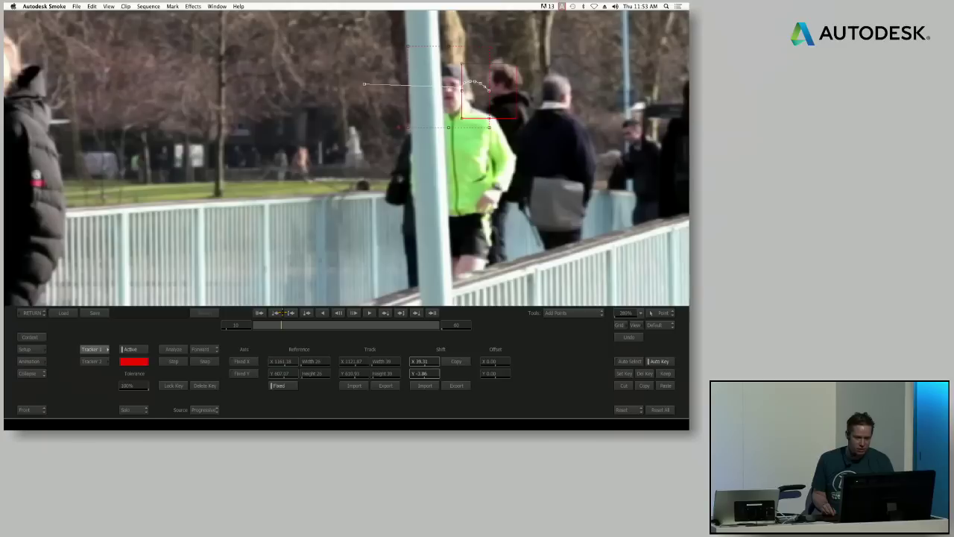
left_click(354, 312)
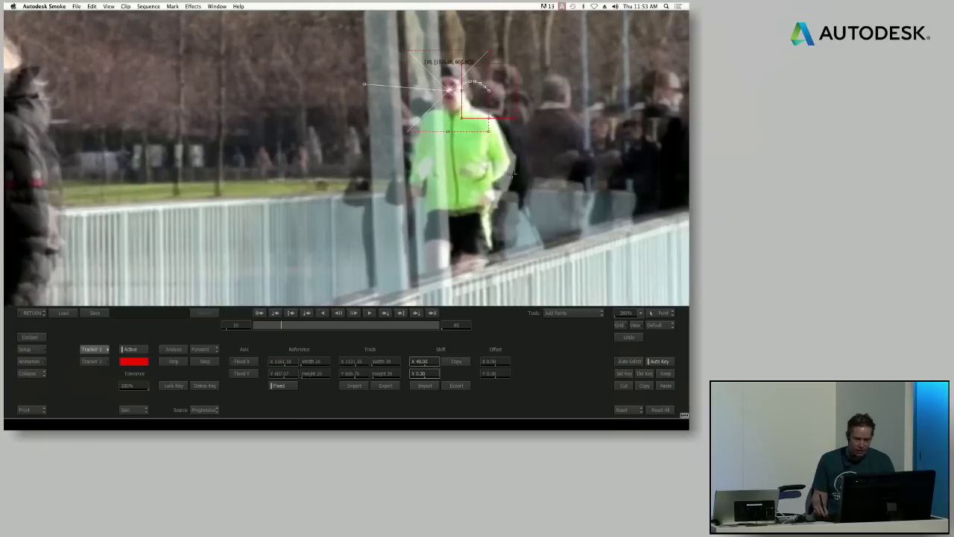
left_click(322, 312)
left_click(353, 312)
left_click(353, 313)
left_click(353, 312)
left_click(353, 312)
left_click(354, 312)
left_click(353, 312)
left_click(353, 312)
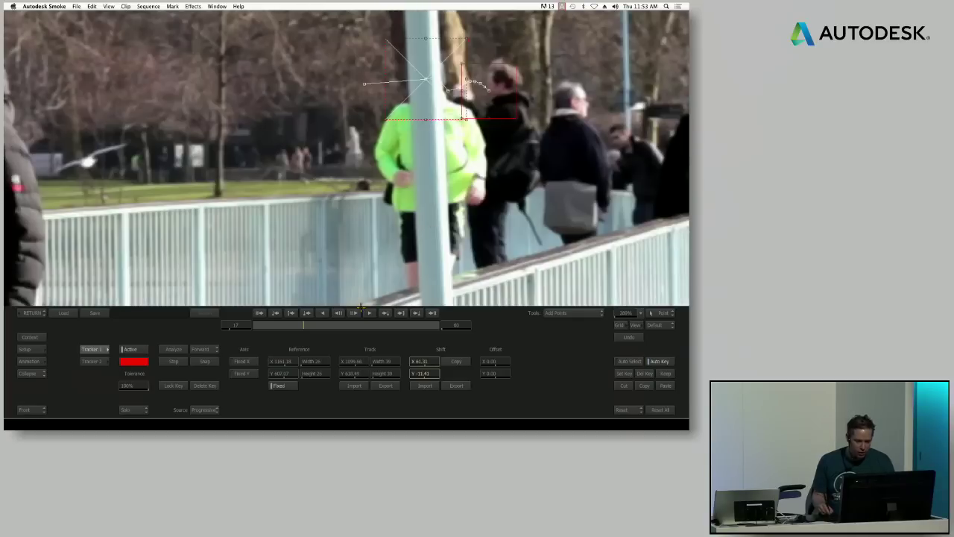
Add manual Tracker 1 points on the runner's face at frames 20 and 23.
left_click(354, 313)
left_click(353, 313)
left_click(353, 312)
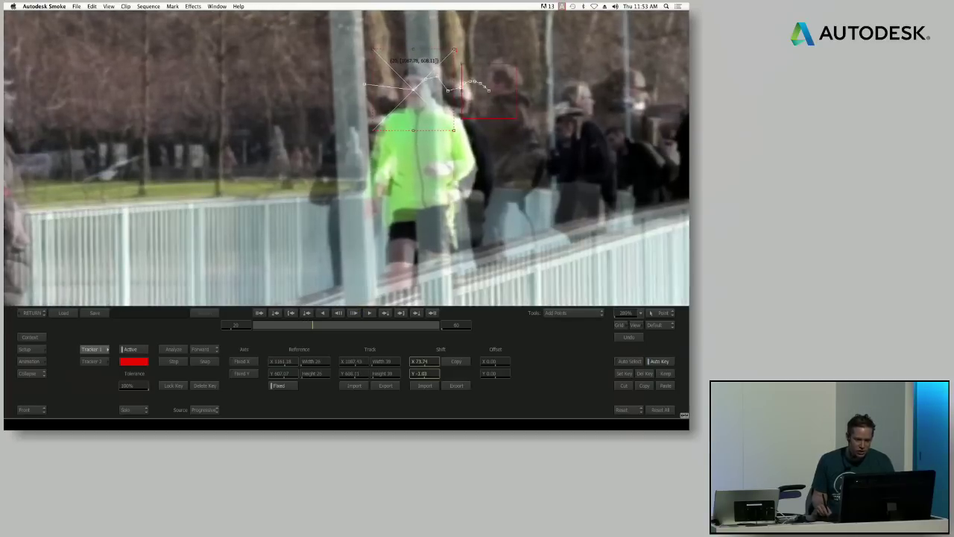
left_click(353, 312)
left_click(353, 313)
left_click(353, 313)
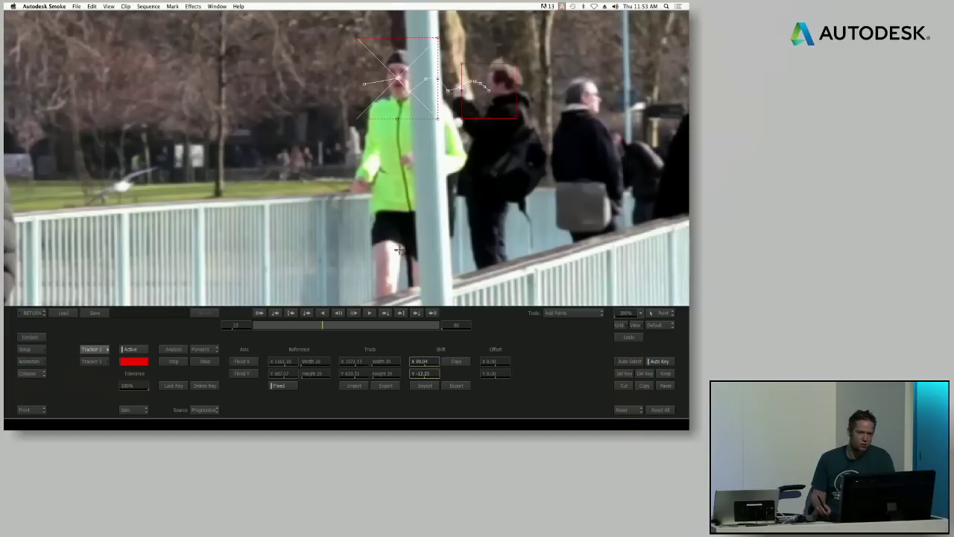
Refine the Tracker 1 path with manual points on the runner's face at frames 25, 27 and 29.
left_click(353, 312)
left_click(353, 313)
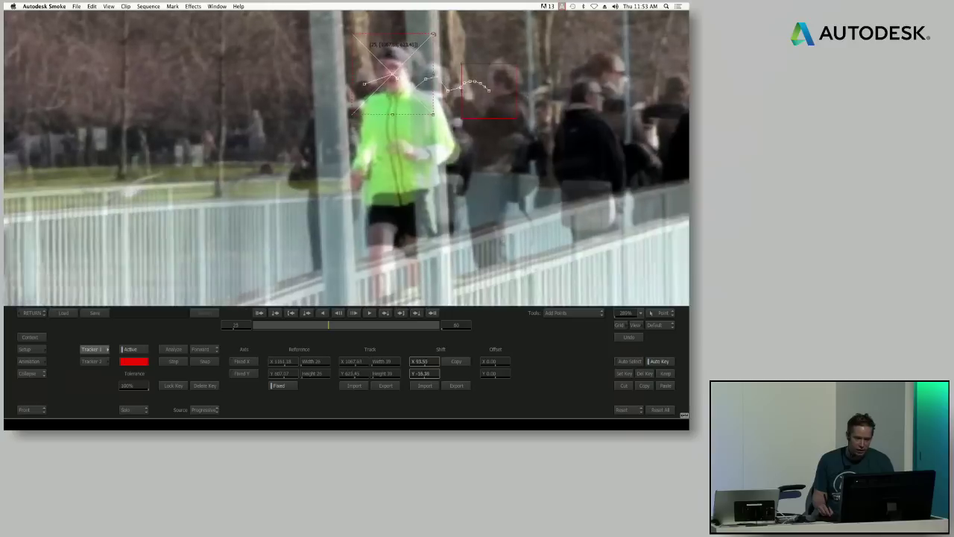
double_click(351, 312)
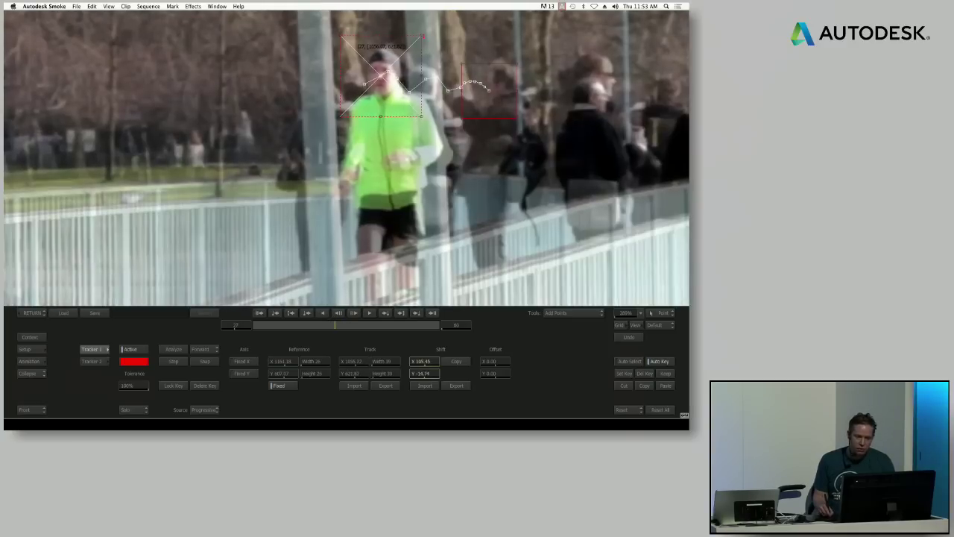
left_click(353, 312)
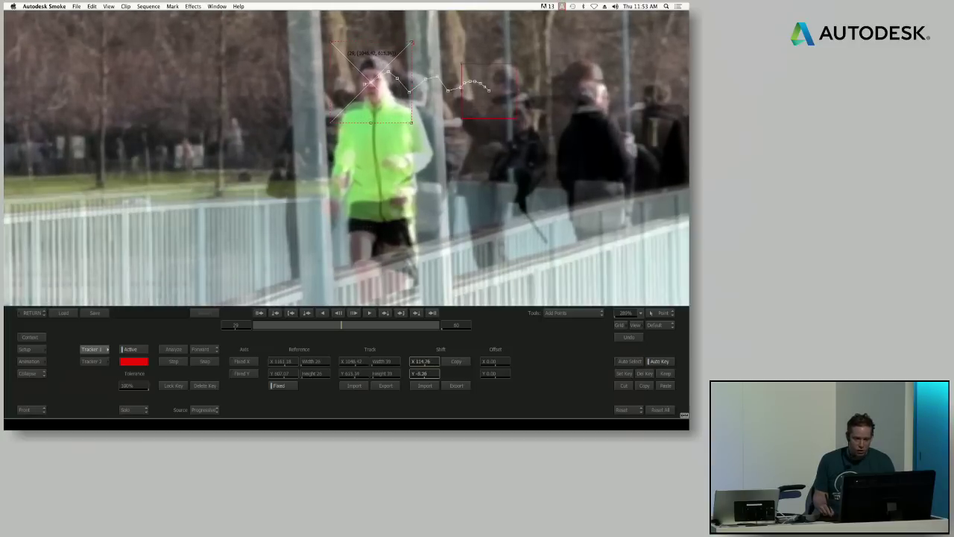
Snap Tracker 1's reference to the runner's face at frame 31 and analyse the remaining frames forward.
mouse_move(339, 326)
left_mouse_down()
mouse_move(290, 312)
mouse_move(352, 313)
left_mouse_up()
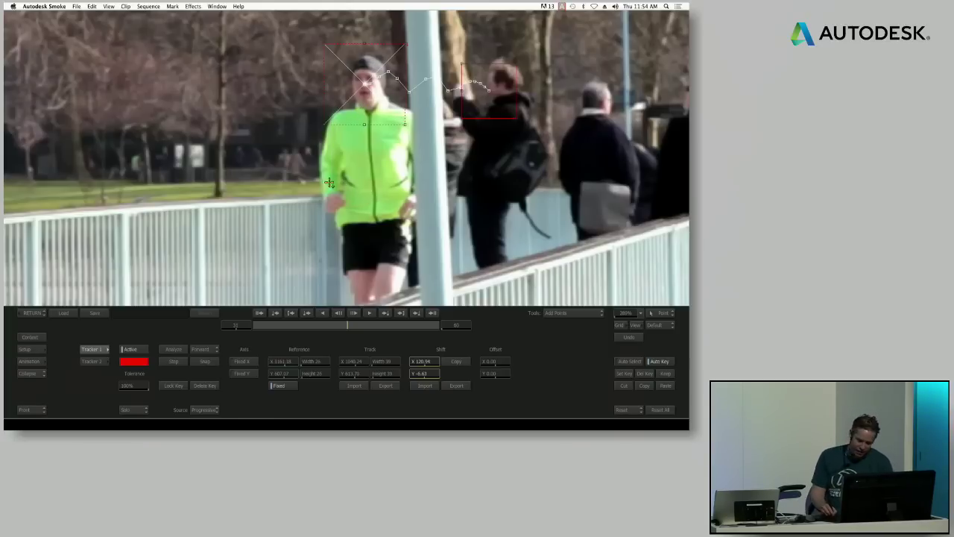
left_click(205, 360)
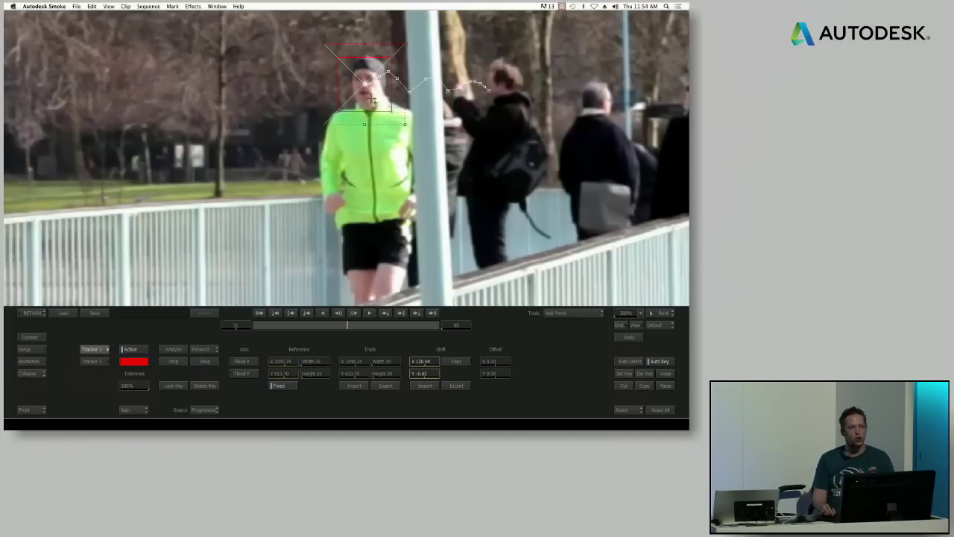
left_click(173, 349)
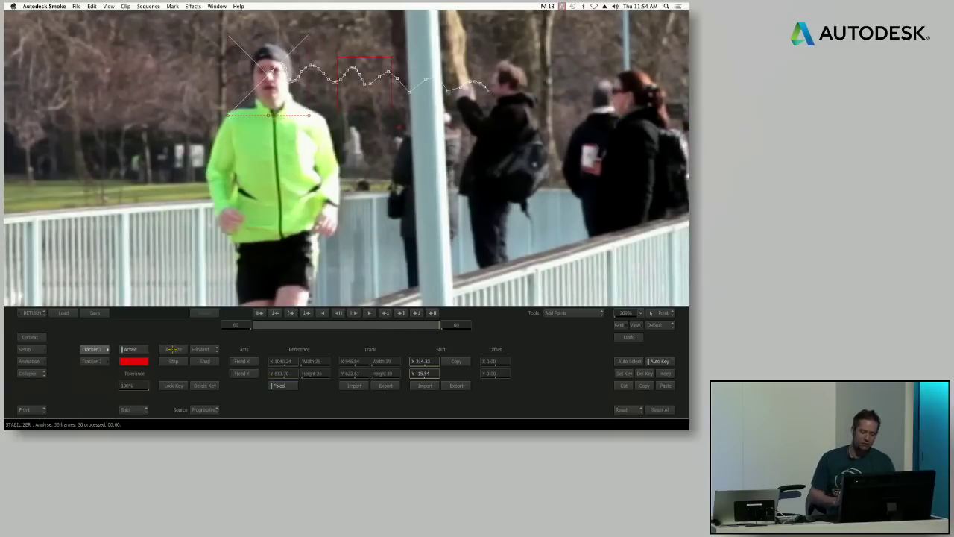
Return to frame 1 and analyse Tracker 2 forward from the hem of the runner's jacket.
left_click_drag(442, 326, 182, 286)
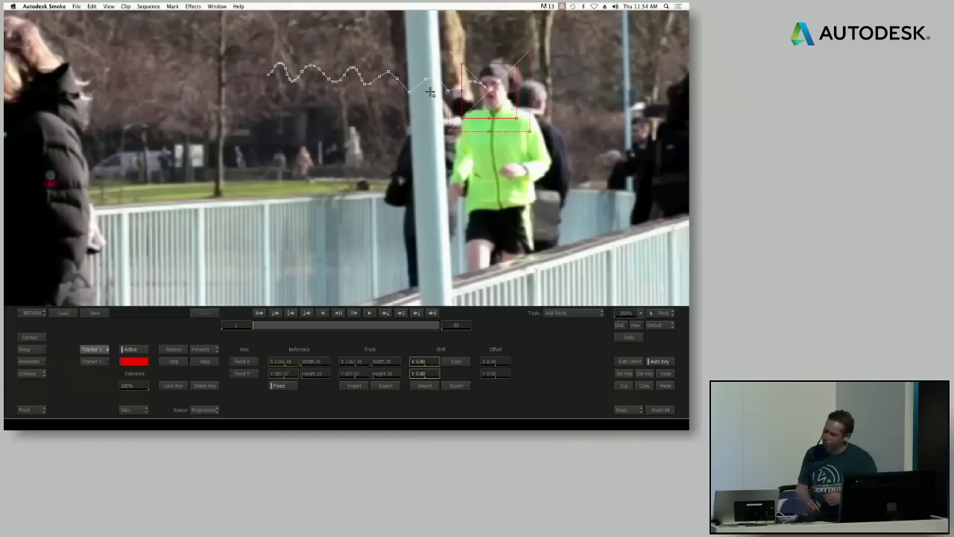
left_click(94, 360)
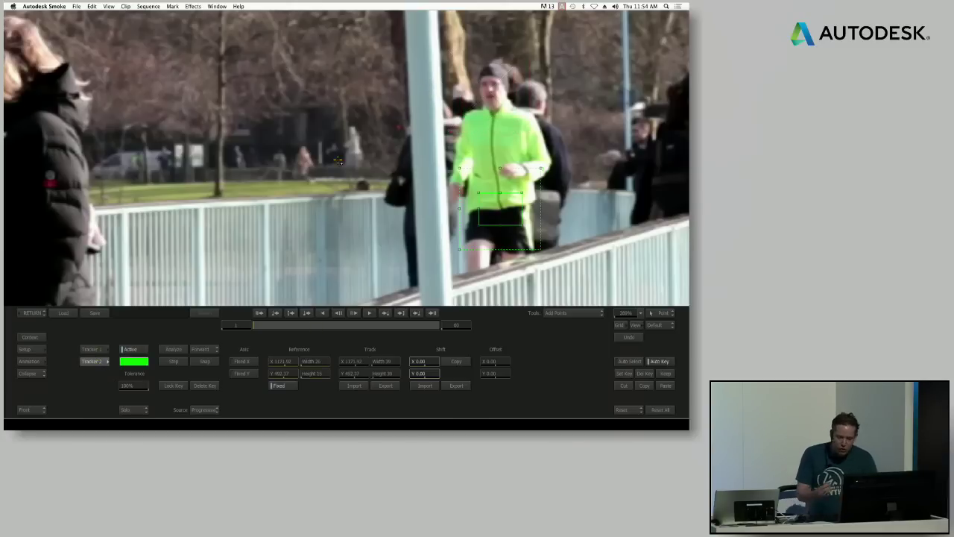
left_click(173, 349)
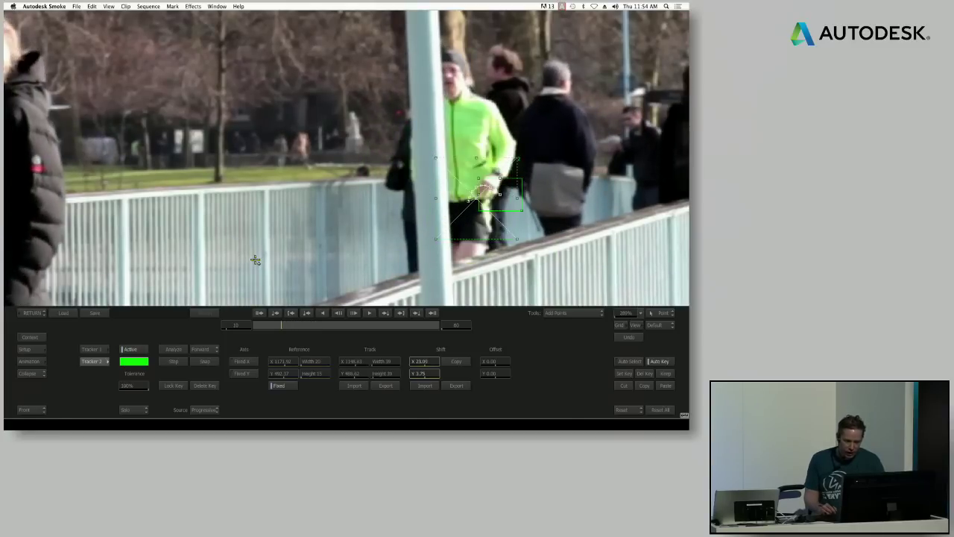
Add manual Tracker 2 points on the runner's waist at frames 30 and 12, on either side of his pass behind the post.
left_click_drag(277, 322, 345, 318)
left_click_drag(406, 269, 379, 157)
left_click_drag(340, 326, 282, 306)
key("Right")
key("Right")
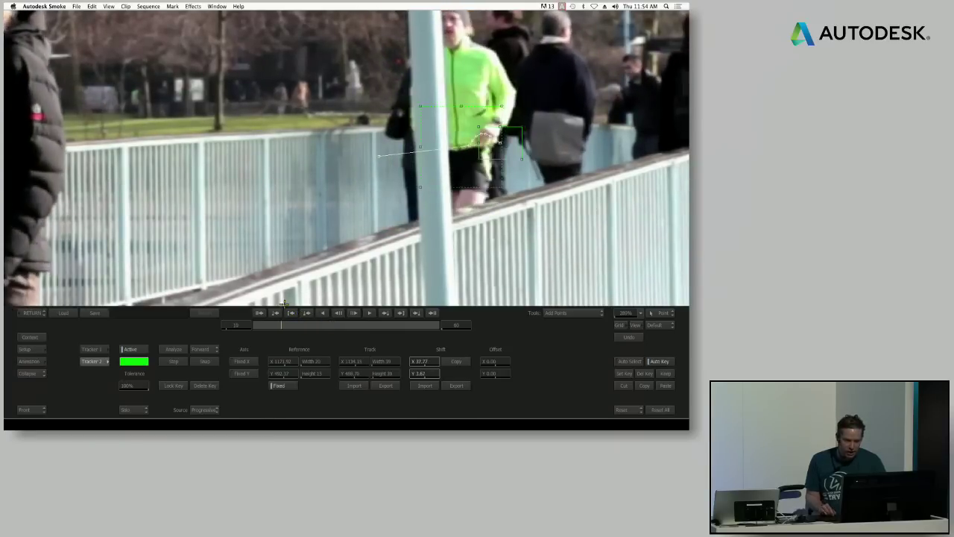
left_click_drag(459, 145, 451, 139)
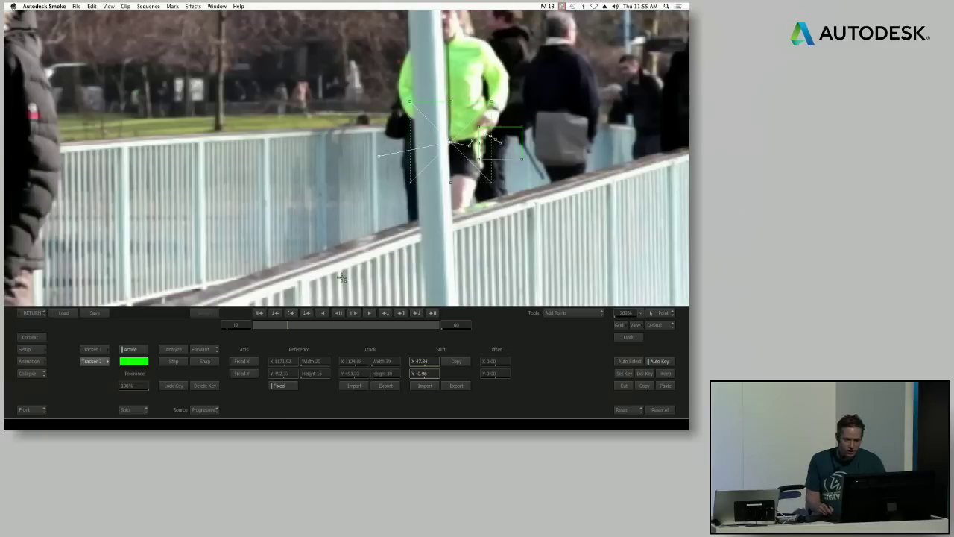
Correct the Tracker 2 path on the runner's waist while stepping from frame 12 to frame 30 as he clears the post.
left_click(353, 313)
left_click(354, 313)
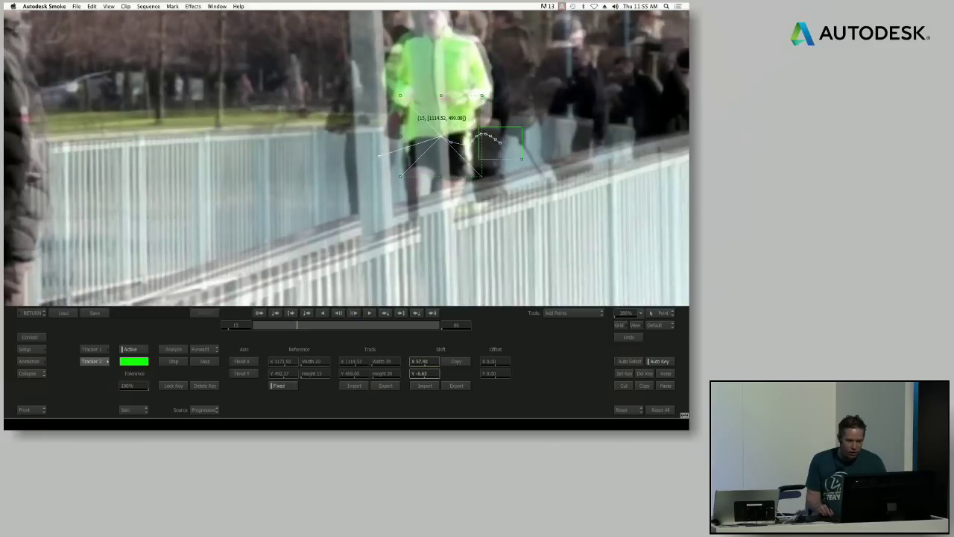
left_click(353, 312)
left_click(353, 312)
left_click(354, 312)
left_click(353, 313)
left_click(353, 313)
left_click(353, 312)
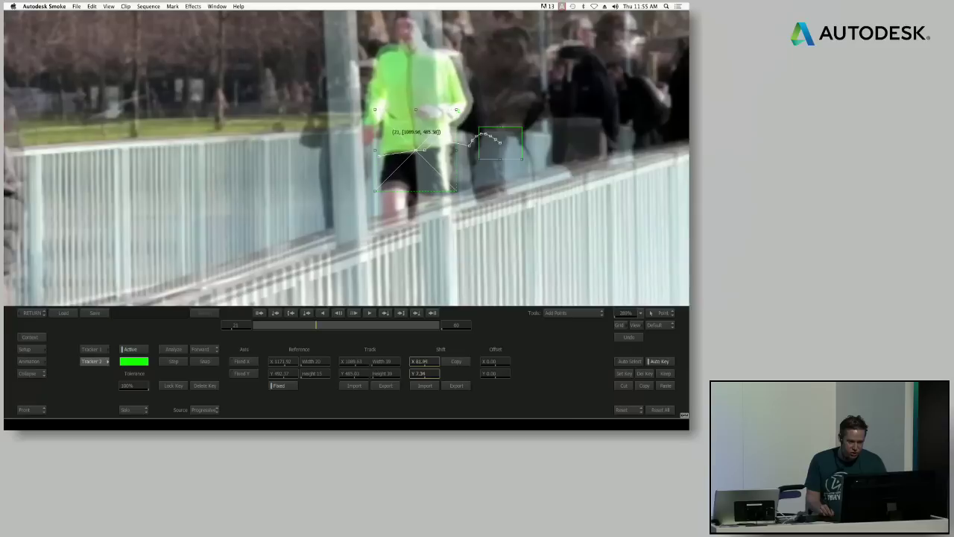
left_click(354, 313)
left_click(353, 312)
left_click(353, 312)
left_click(353, 313)
left_click(353, 312)
left_click(354, 313)
left_click(353, 313)
left_click(353, 312)
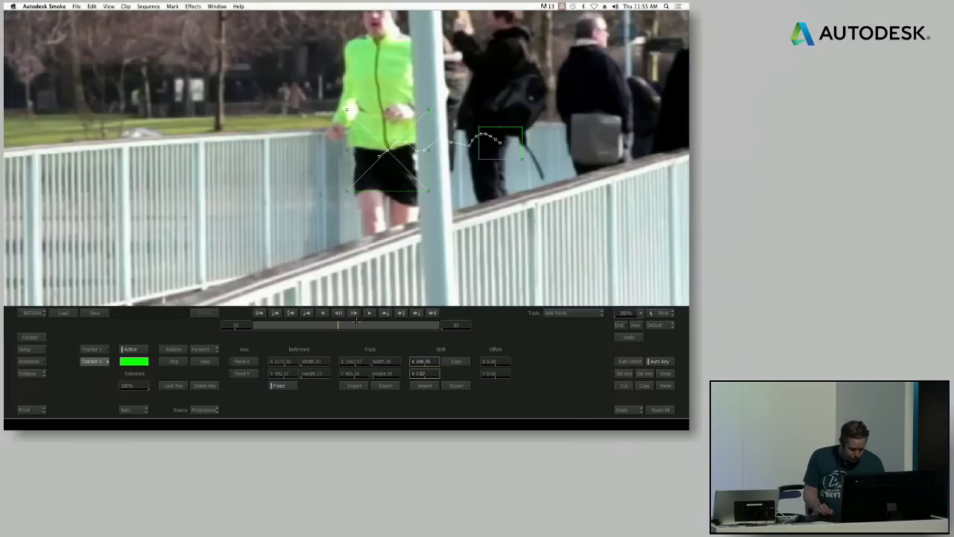
left_click(353, 312)
left_click(353, 313)
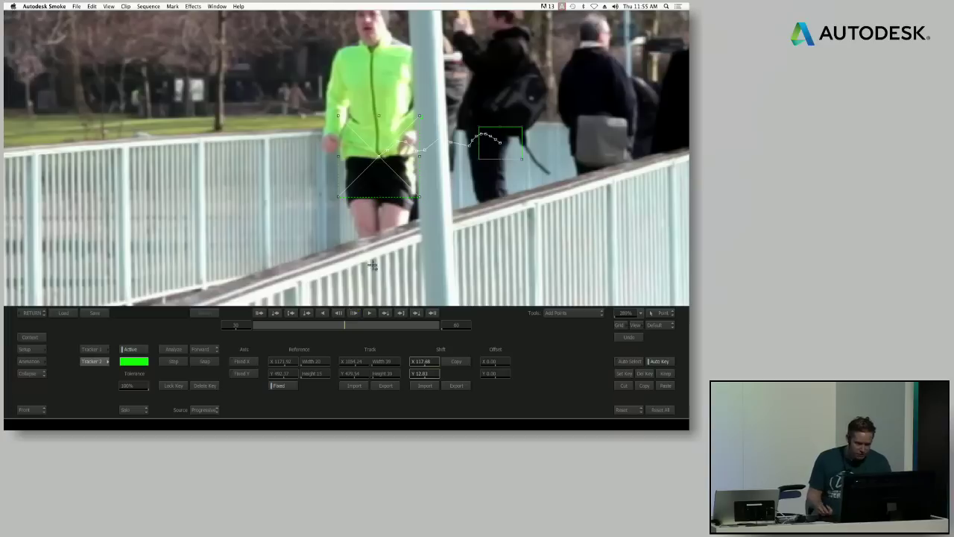
Snap Tracker 2's reference at frame 30, reshape its reference and search boxes around the waistline, and analyse forward.
left_click(205, 362)
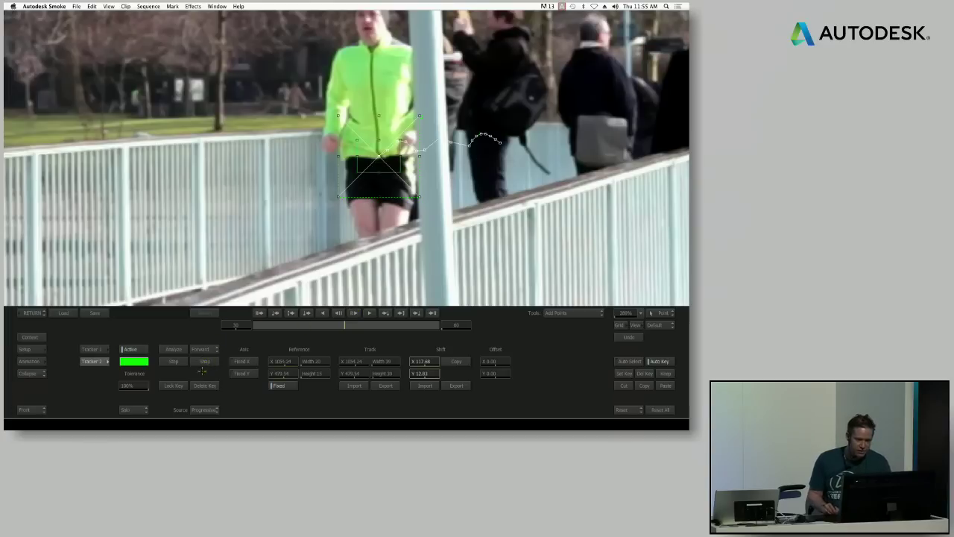
left_click(582, 313)
left_click(581, 326)
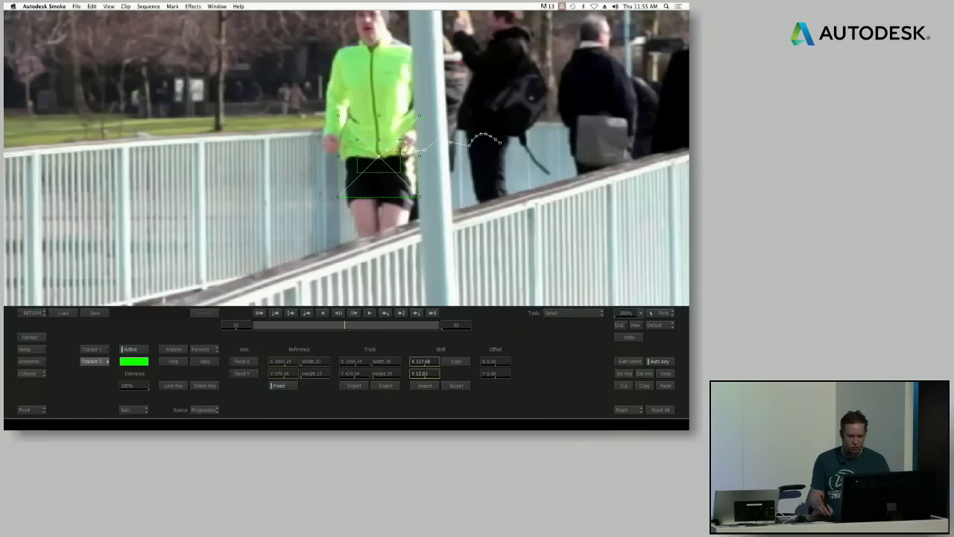
left_click_drag(356, 140, 358, 145)
left_click_drag(425, 123, 427, 128)
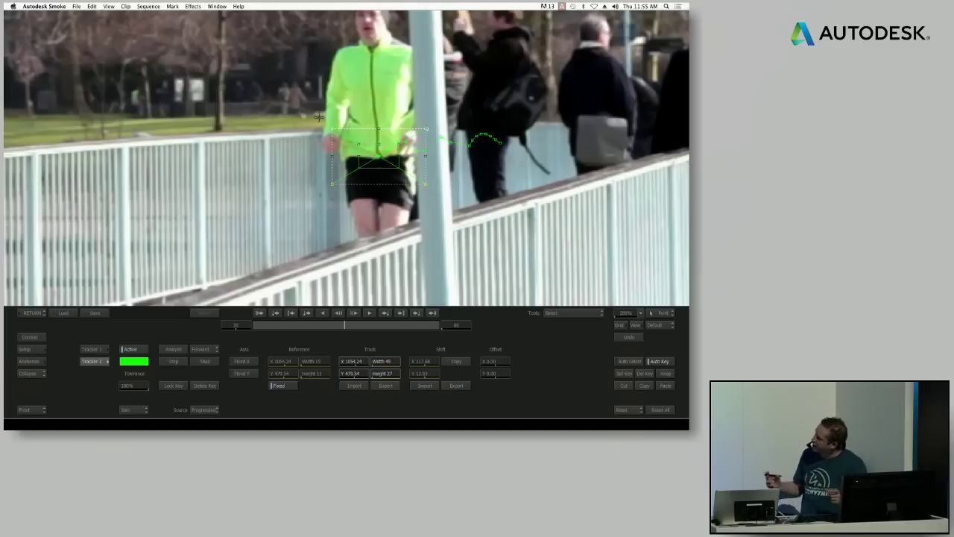
left_click(174, 349)
Snap Tracker 2's reference to the runner's waist at frame 33 and re-analyse the remaining frames forward.
left_click_drag(431, 325, 347, 313)
left_click(354, 313)
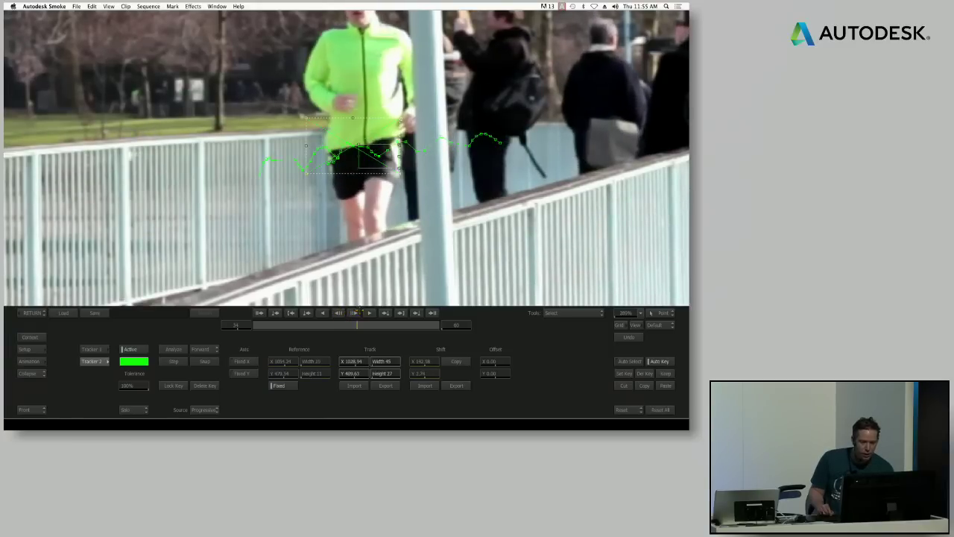
key("Left")
key("Left")
left_click(354, 313)
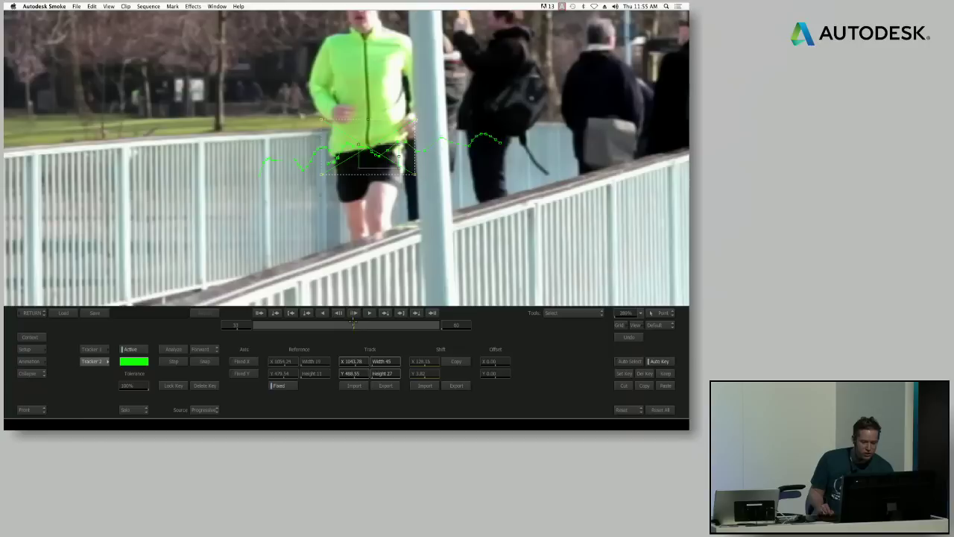
left_click(207, 360)
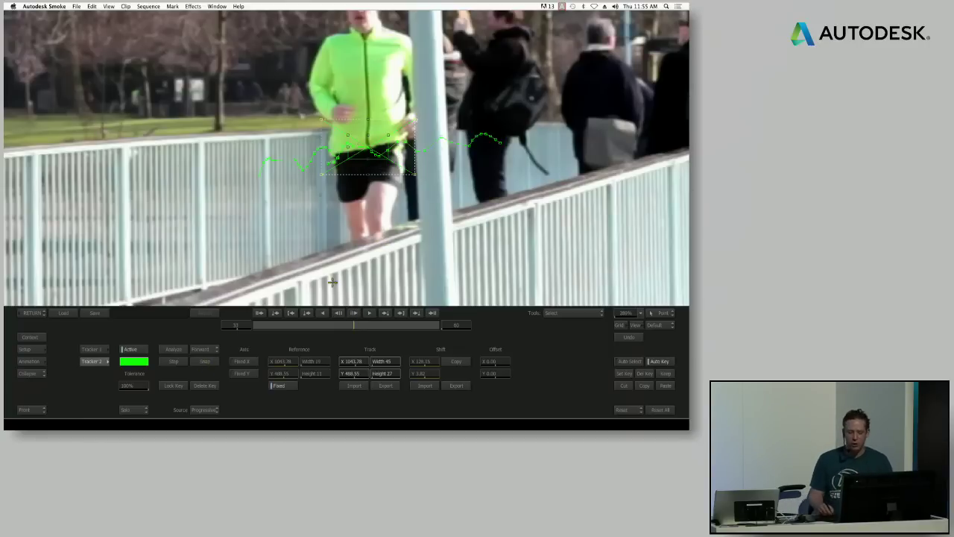
left_click(174, 349)
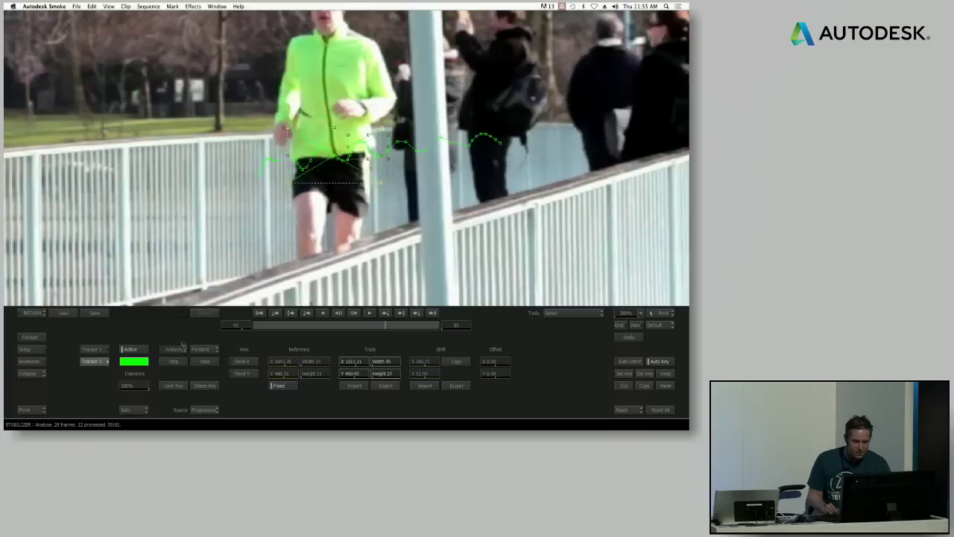
Snap Tracker 2's reference to the runner's waist at frame 49 and re-analyse from there.
left_click_drag(426, 326, 384, 316)
left_click(385, 313)
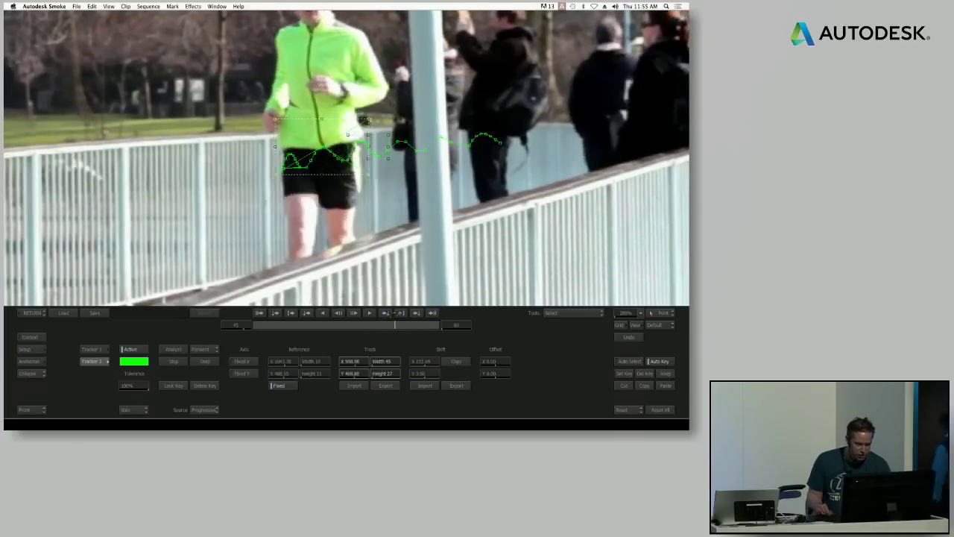
left_click(410, 313)
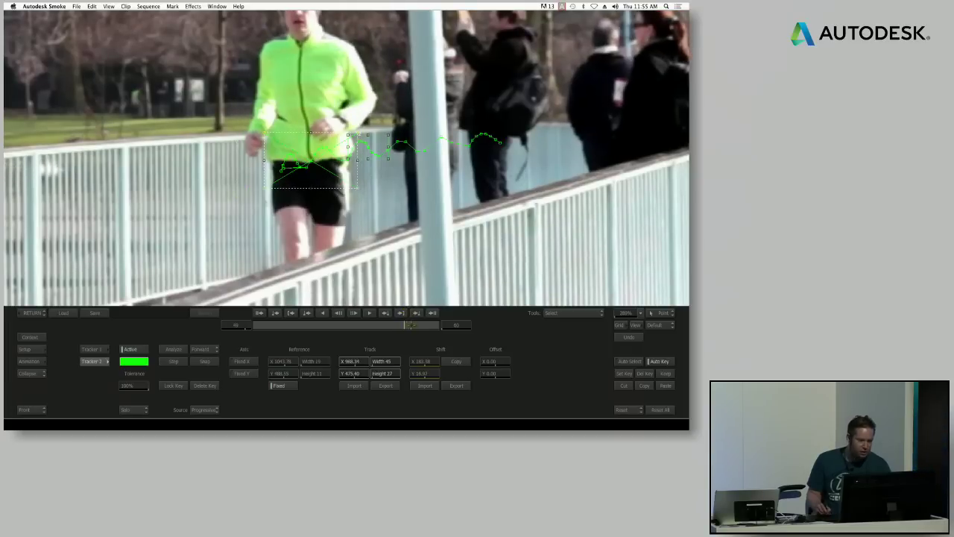
left_click(205, 362)
left_click(172, 351)
Snap Tracker 2's reference at frame 54 and analyse the last frames of the clip.
left_click_drag(439, 325, 421, 326)
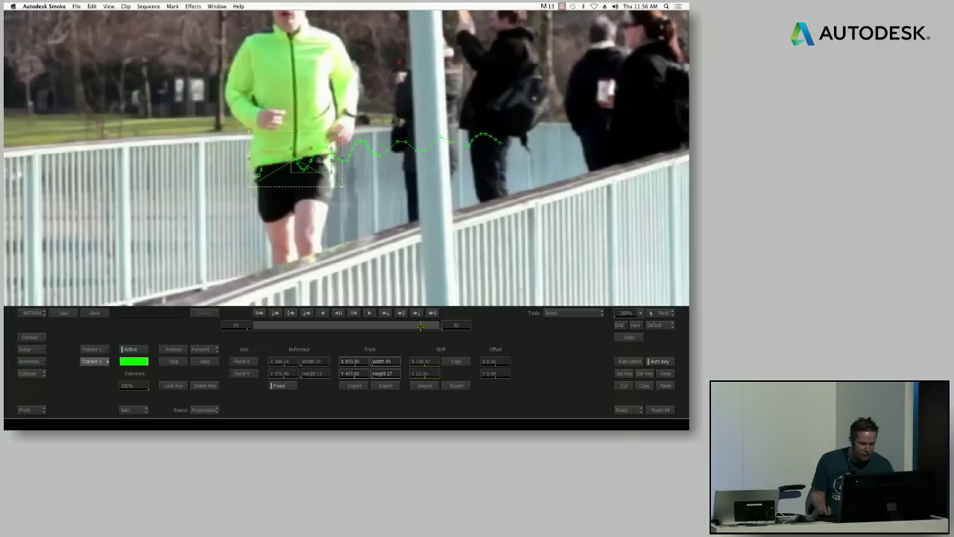
left_click(353, 313)
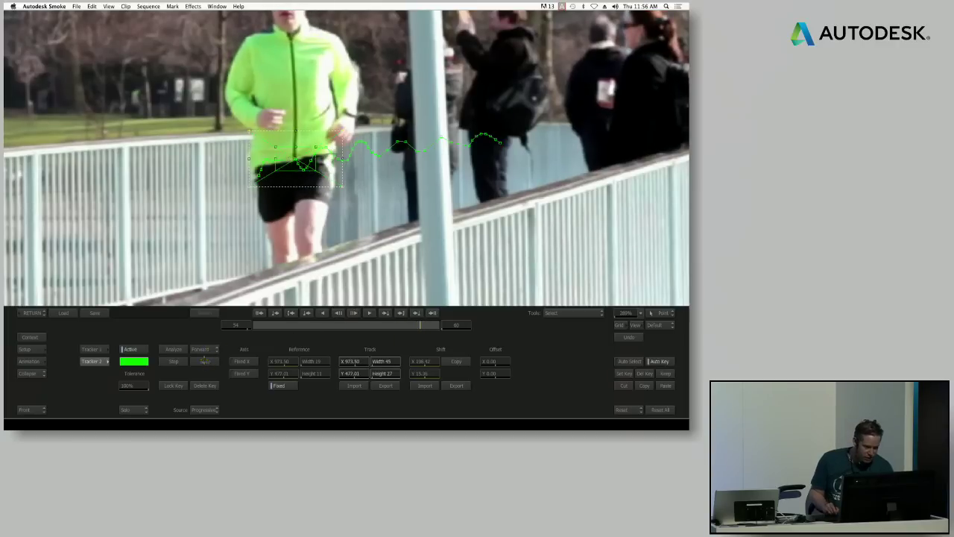
left_click(173, 349)
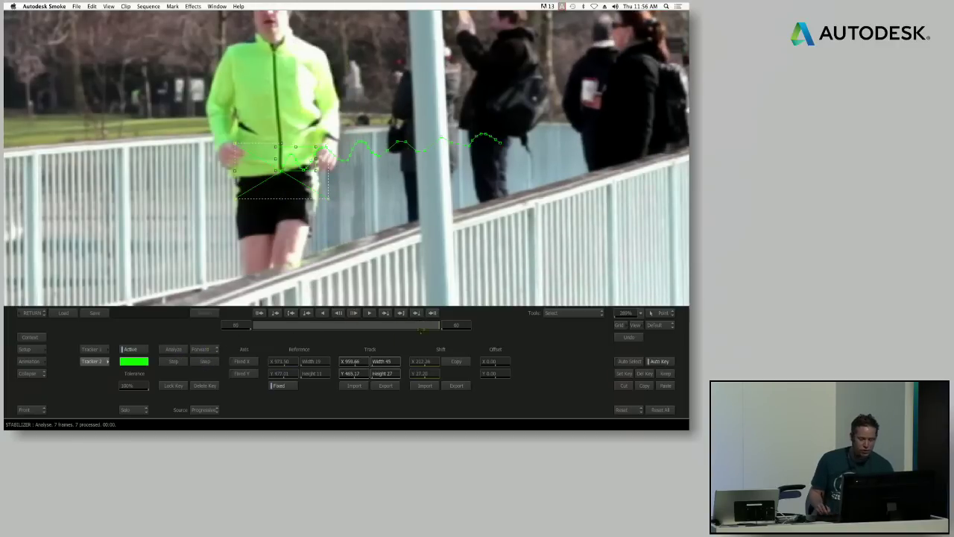
Show both trackers' paths with the Selected display option, check them over the clip, and return to the Action node.
left_click_drag(422, 325, 395, 325)
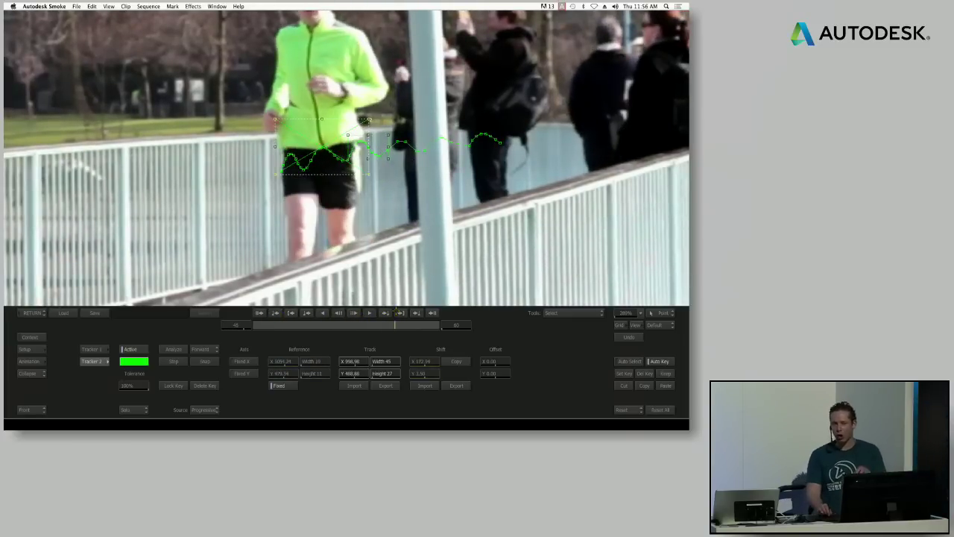
left_click(399, 313)
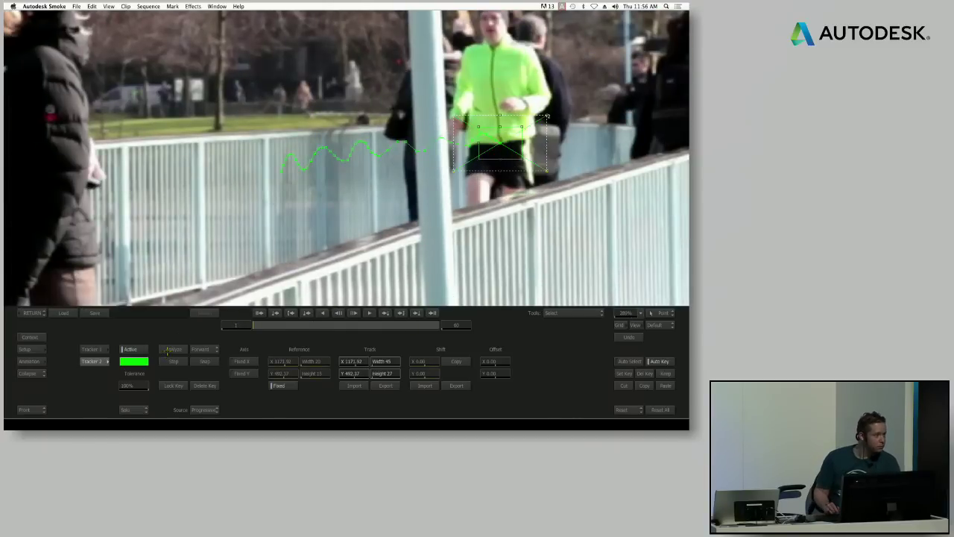
left_click(134, 409)
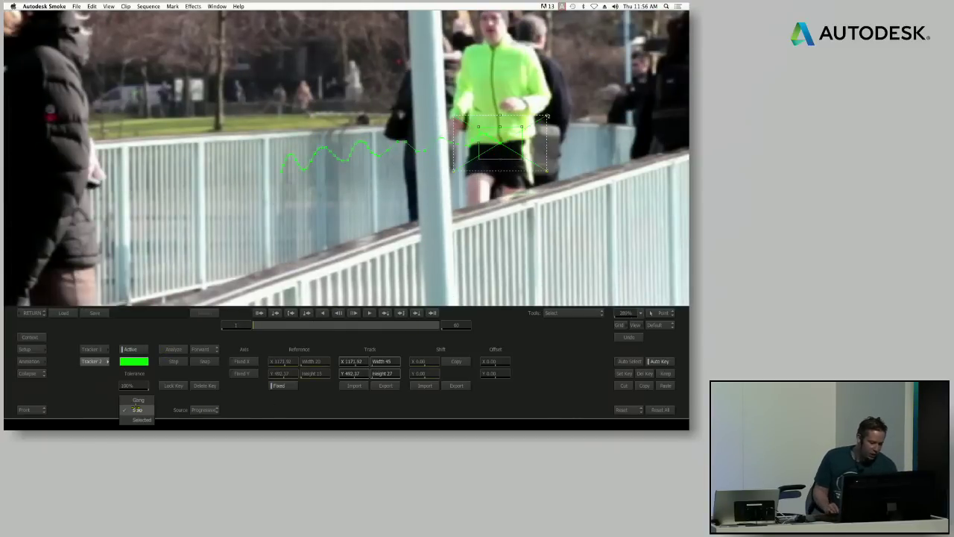
left_click(134, 417)
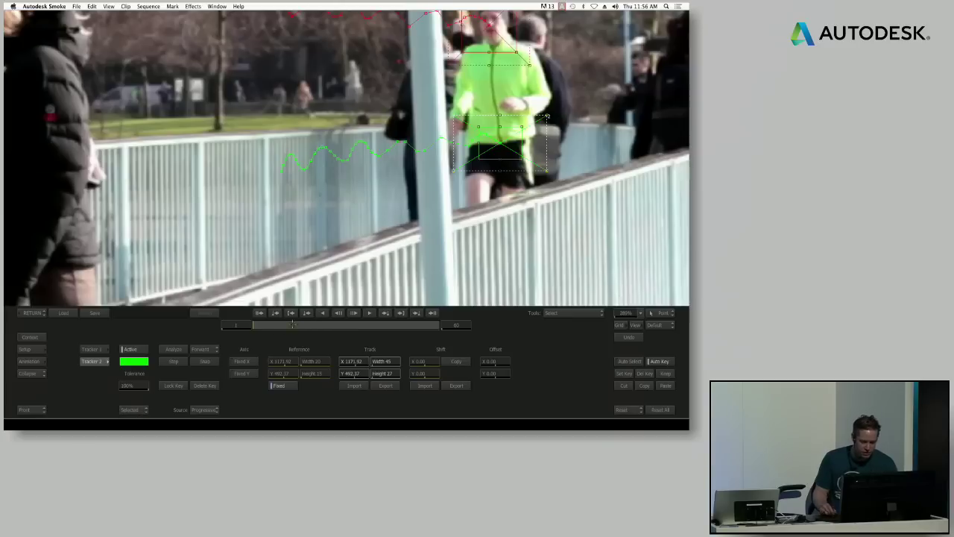
left_click_drag(633, 313, 639, 313)
left_click(638, 314)
left_click(630, 294)
left_click_drag(262, 323, 161, 303)
left_click(27, 313)
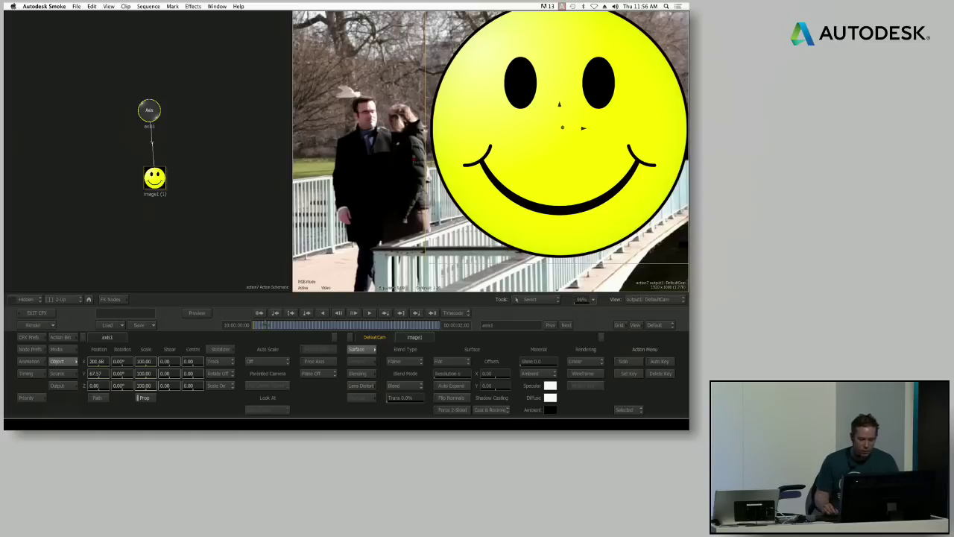
Rename the smiley's axis node to "track" in the Action schematic.
left_click(413, 314)
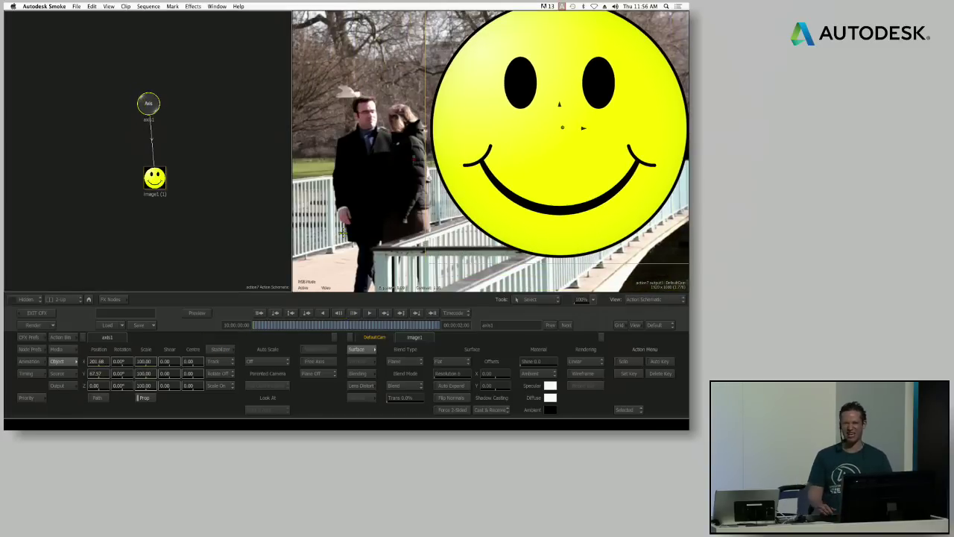
left_click_drag(149, 104, 149, 93)
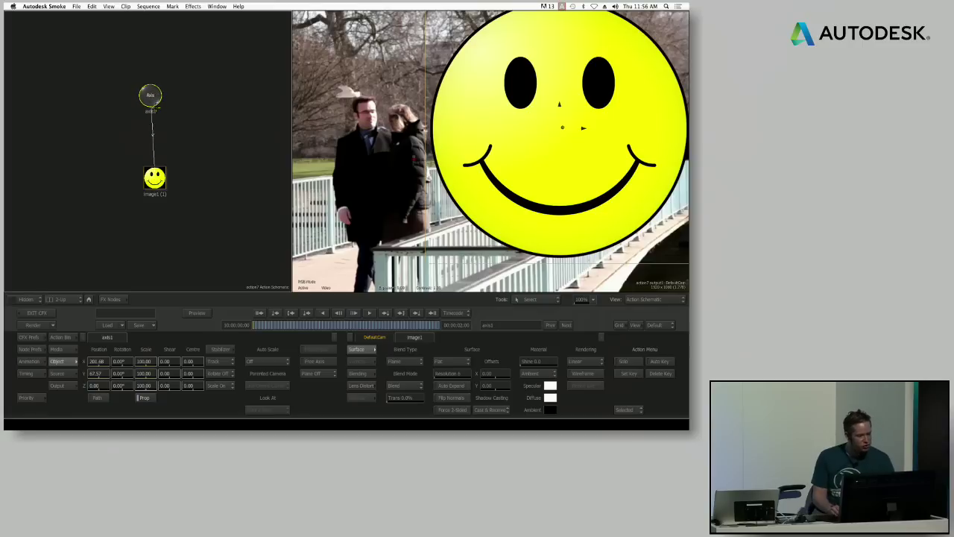
left_click(507, 325)
type("track")
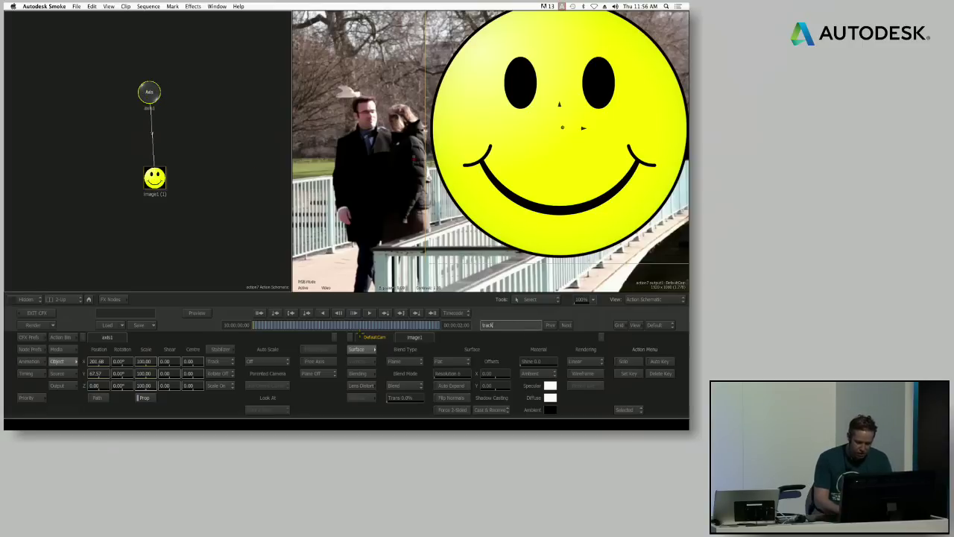
key("Return")
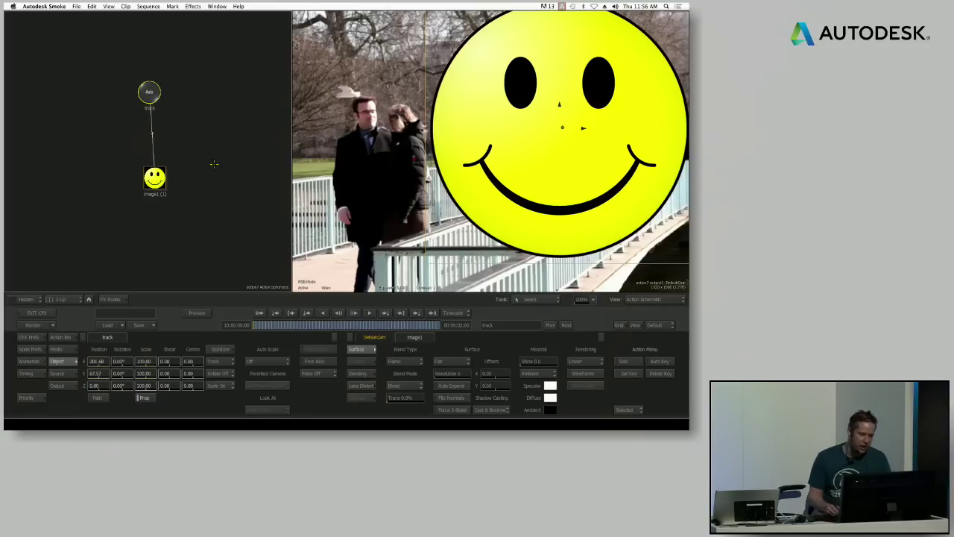
Move the track axis higher in the schematic and insert a new Axis node between it and the smiley image.
left_click_drag(136, 90, 140, 82)
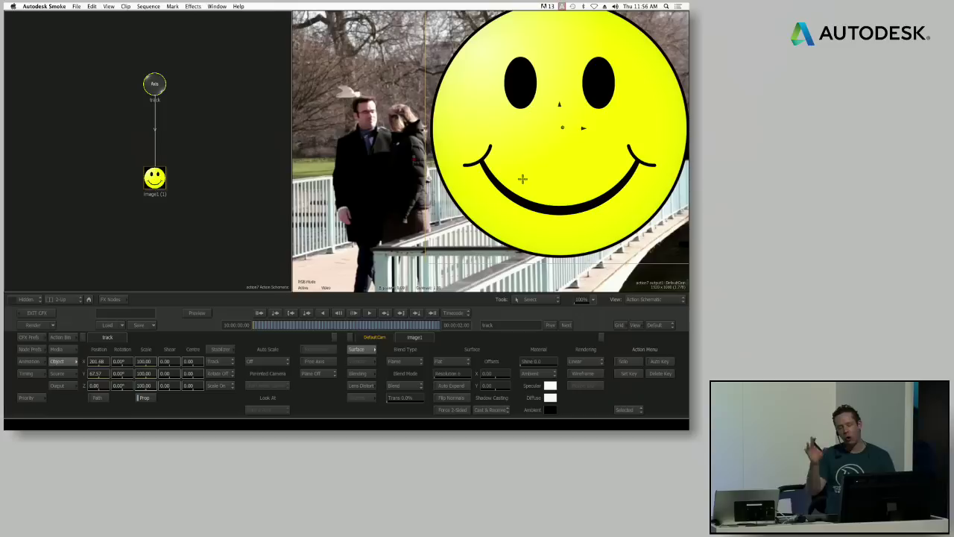
left_click_drag(155, 83, 155, 56)
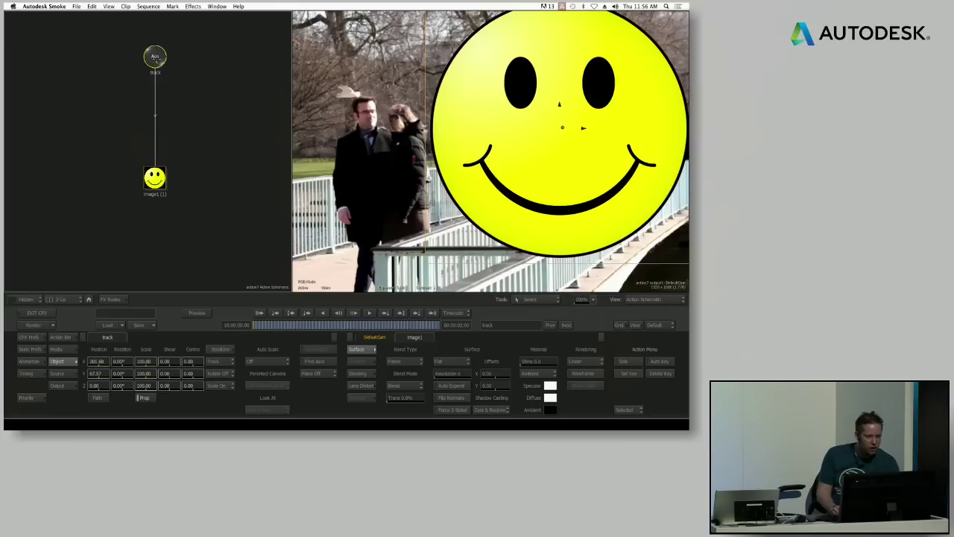
left_click_drag(154, 56, 156, 59)
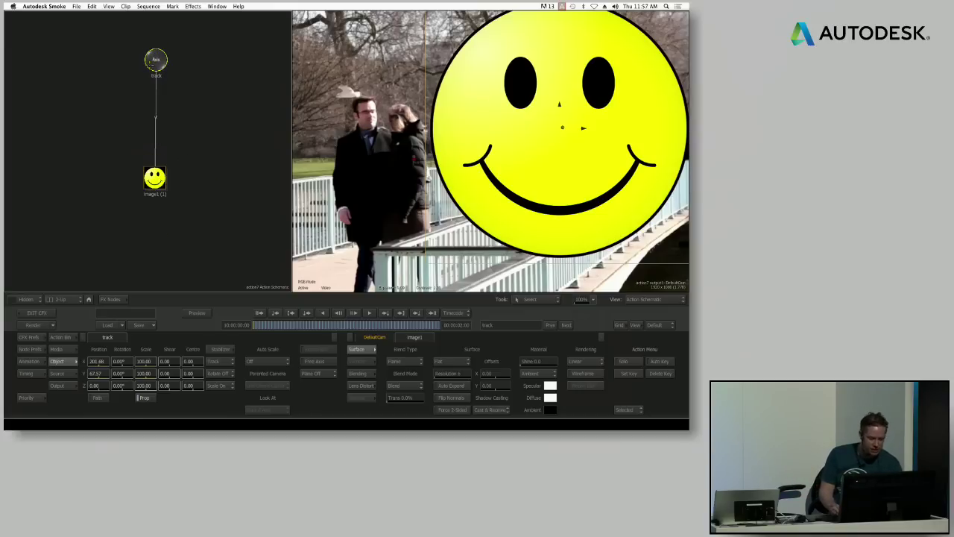
left_click(62, 337)
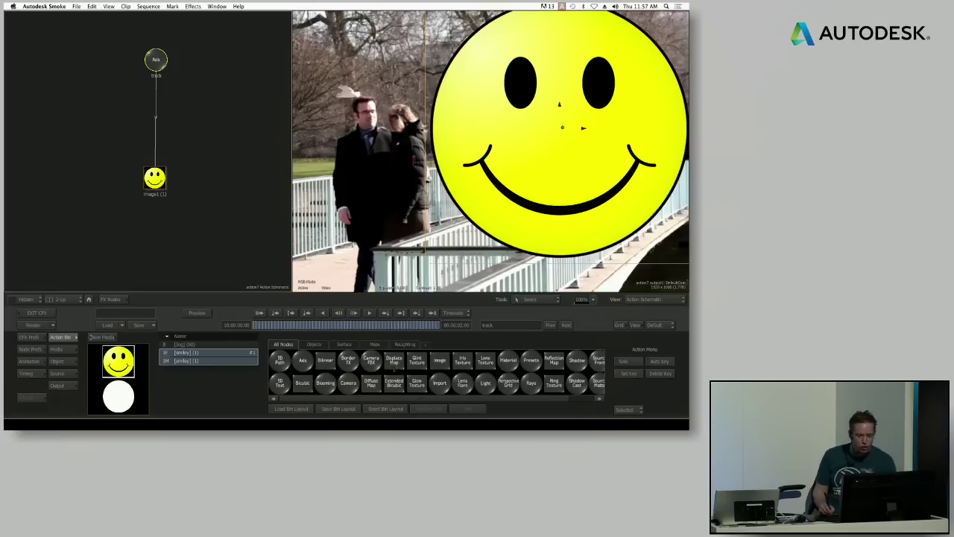
left_click_drag(303, 359, 155, 116)
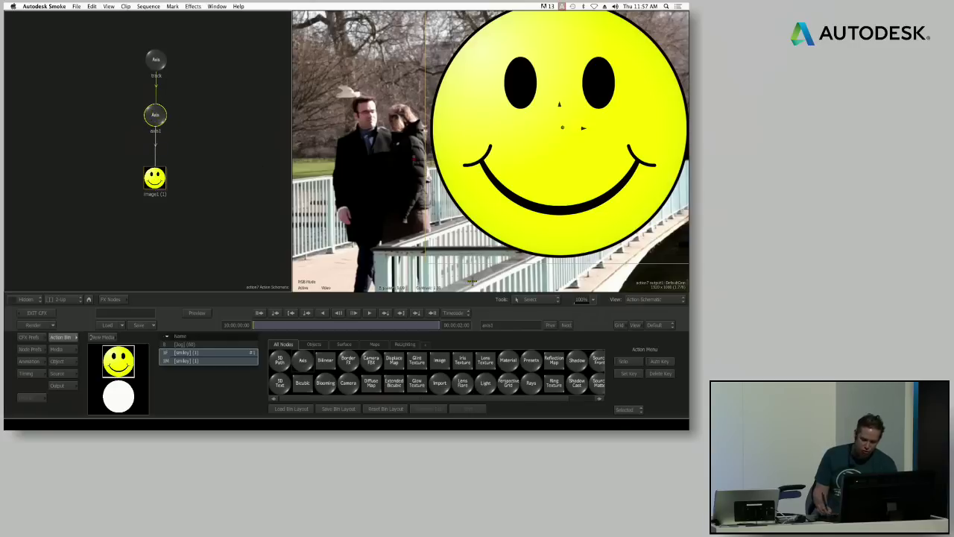
Rename the new axis node between the track axis and the smiley image to "offset".
left_click(492, 325)
type("a")
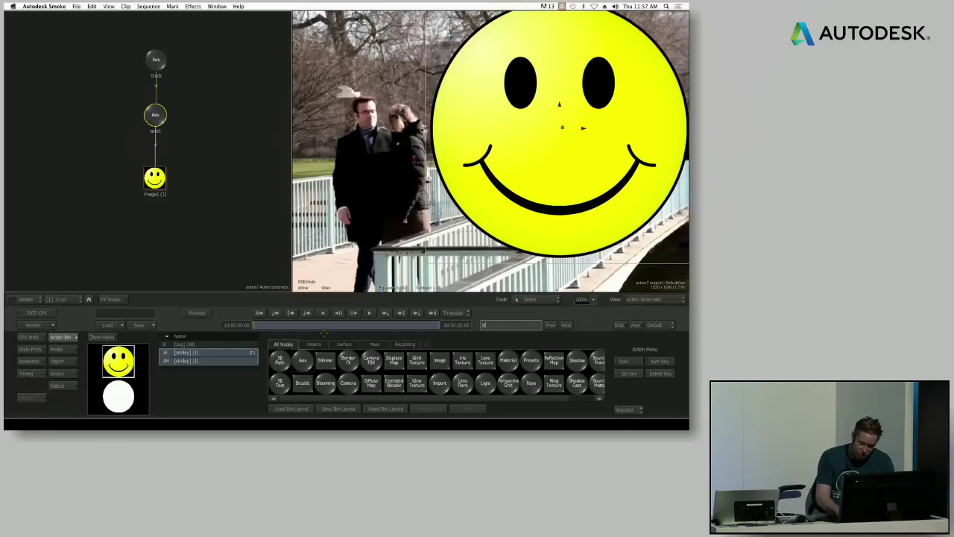
type("ffse")
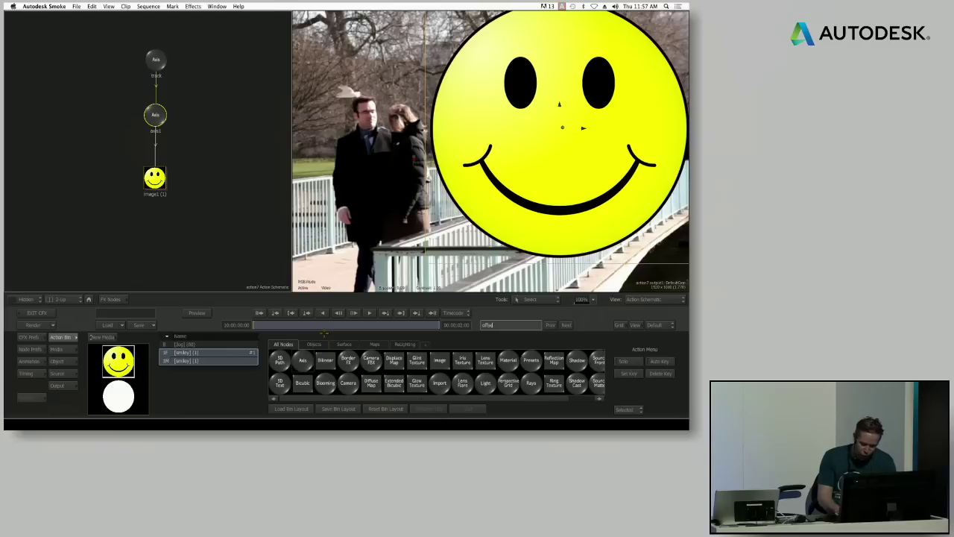
type("t")
key("Return")
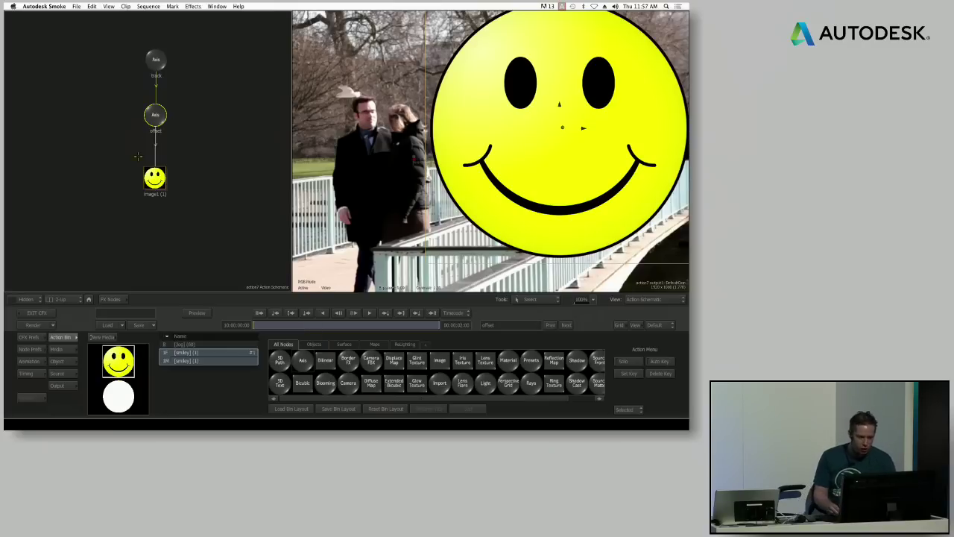
Scale the offset axis proportionally to 10 and set its position to X 5.00, Y -1.00 over the runner's head.
left_click(156, 56)
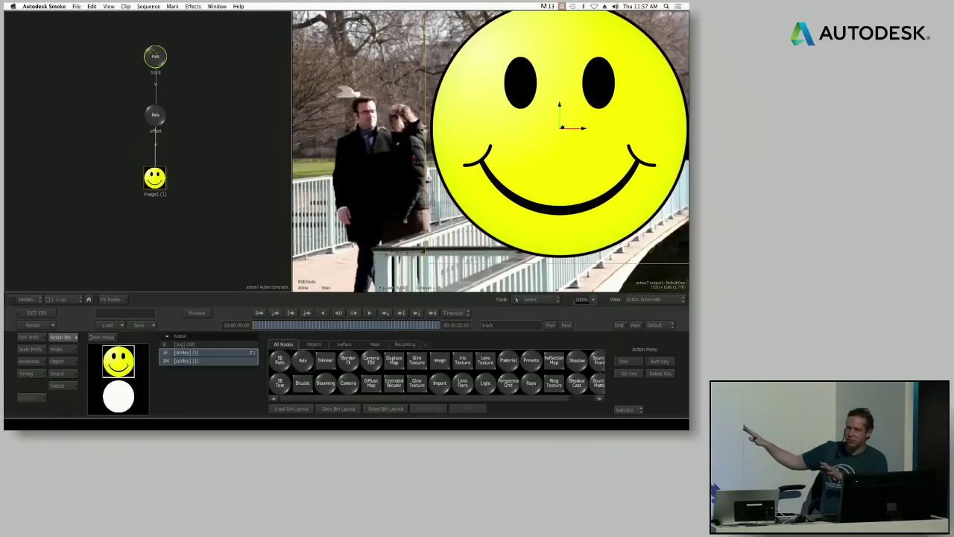
left_click(154, 114)
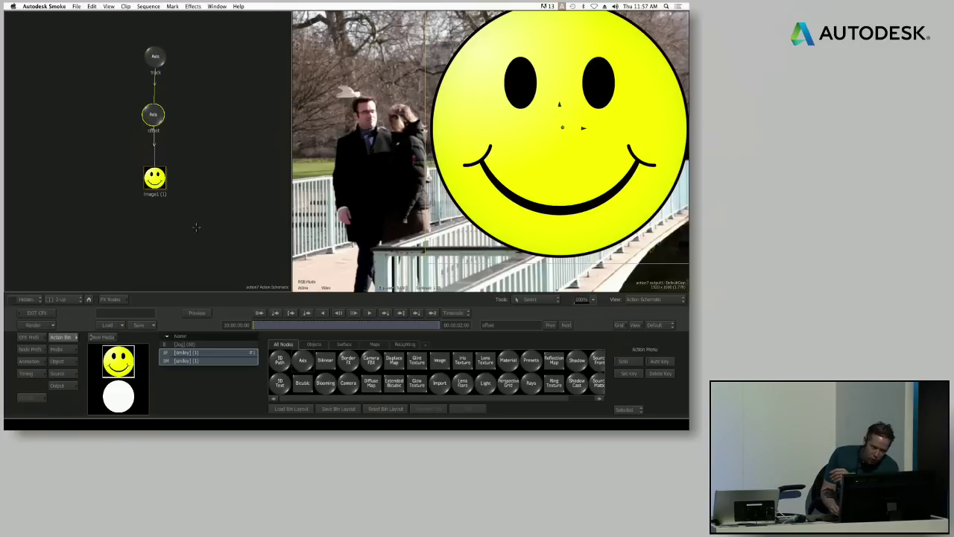
double_click(154, 114)
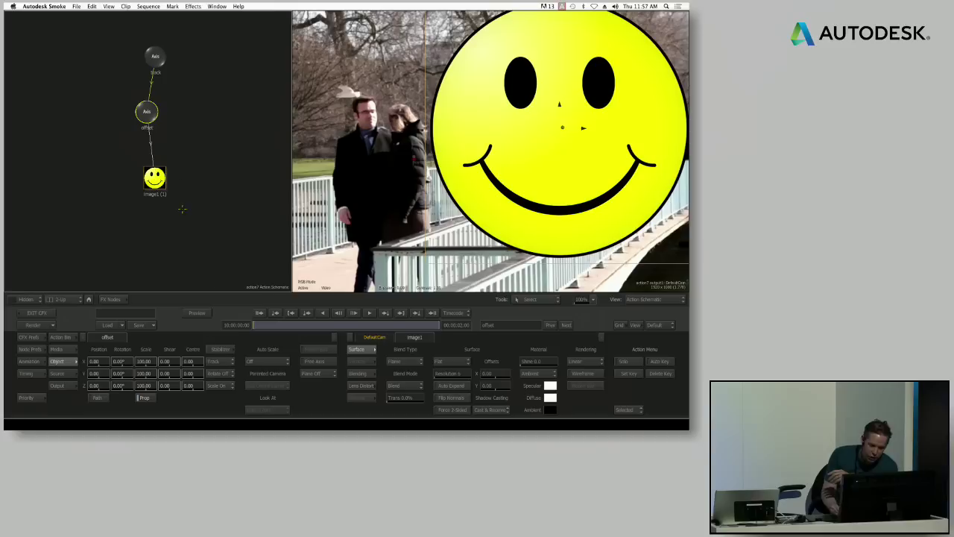
type("10")
key("Return")
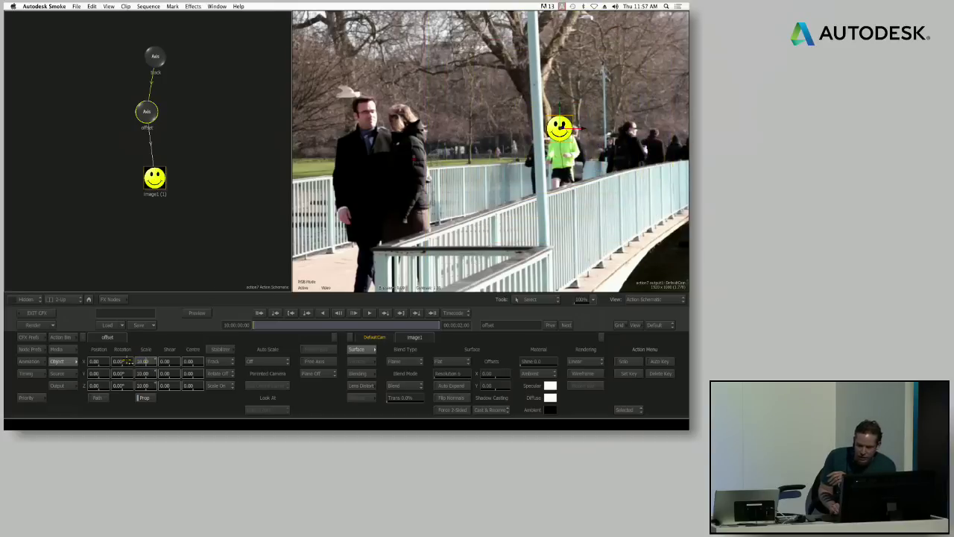
mouse_move(100, 361)
left_mouse_down()
mouse_move(113, 361)
mouse_move(110, 374)
left_mouse_up()
key("space")
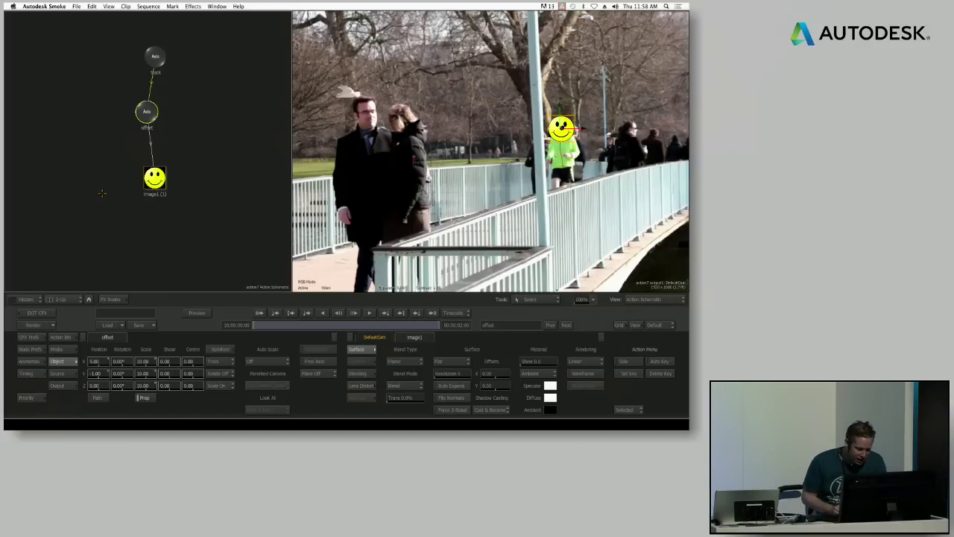
Add a GMask node to the ConnectFX schematic and feed the Jog clip into its front input.
key("Escape")
left_click_drag(153, 134, 139, 140)
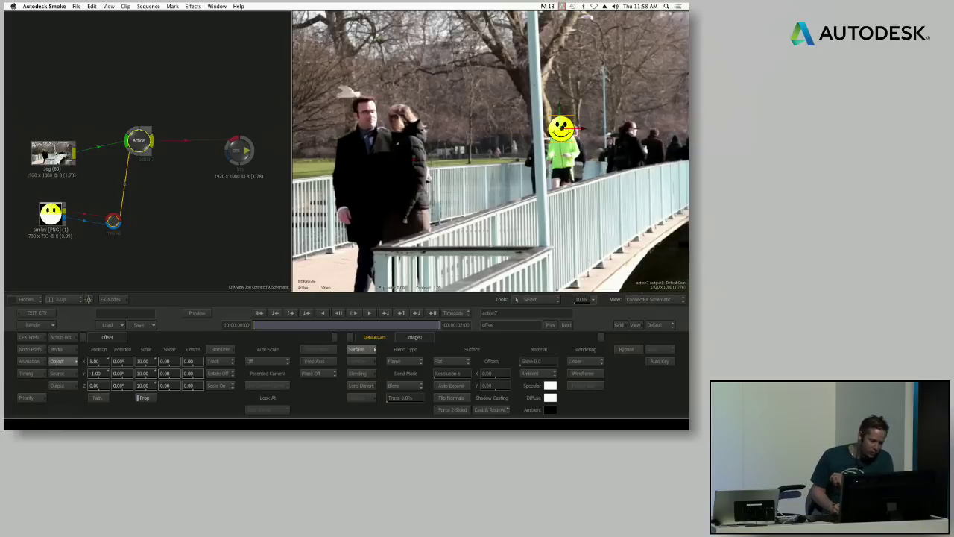
left_click(110, 299)
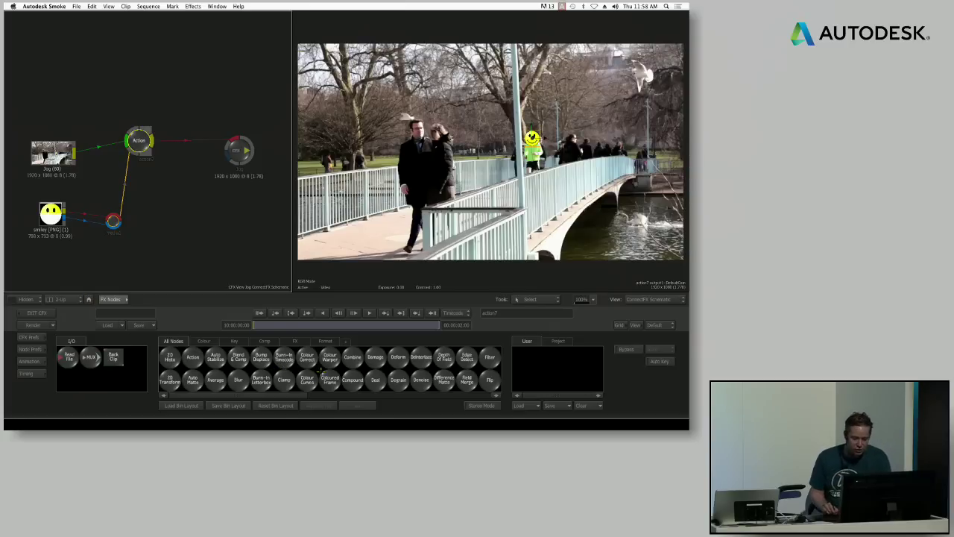
key("g")
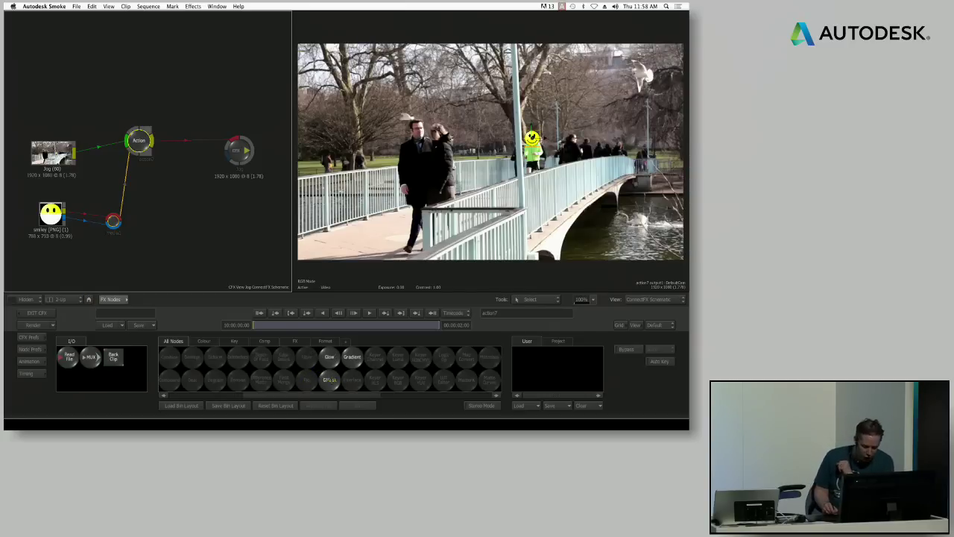
left_click_drag(329, 381, 140, 113)
left_click_drag(53, 153, 142, 73)
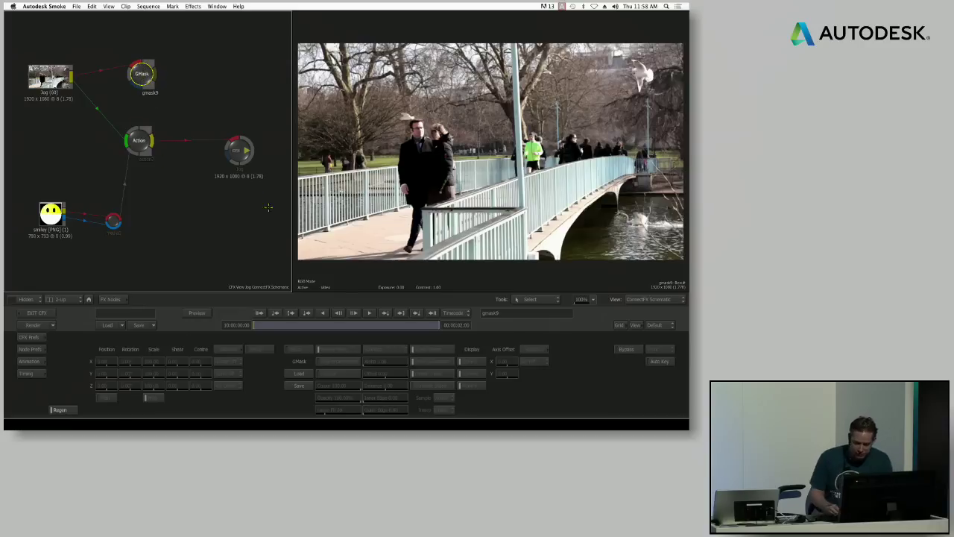
Draw a narrow closed mask shape around the lamp post in the GMask and show the resulting matte.
left_click(551, 200)
left_click(498, 325)
left_click(514, 77)
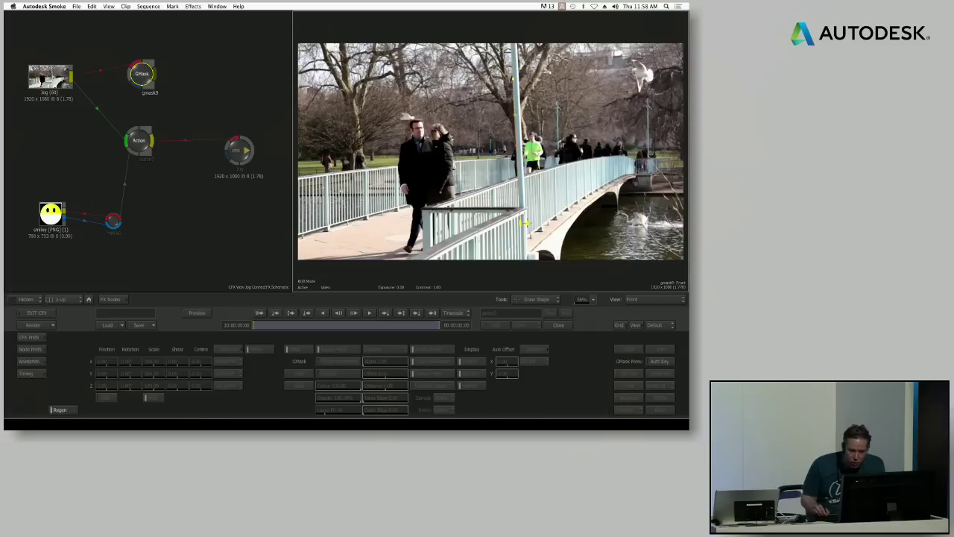
left_click(515, 78)
key("F4")
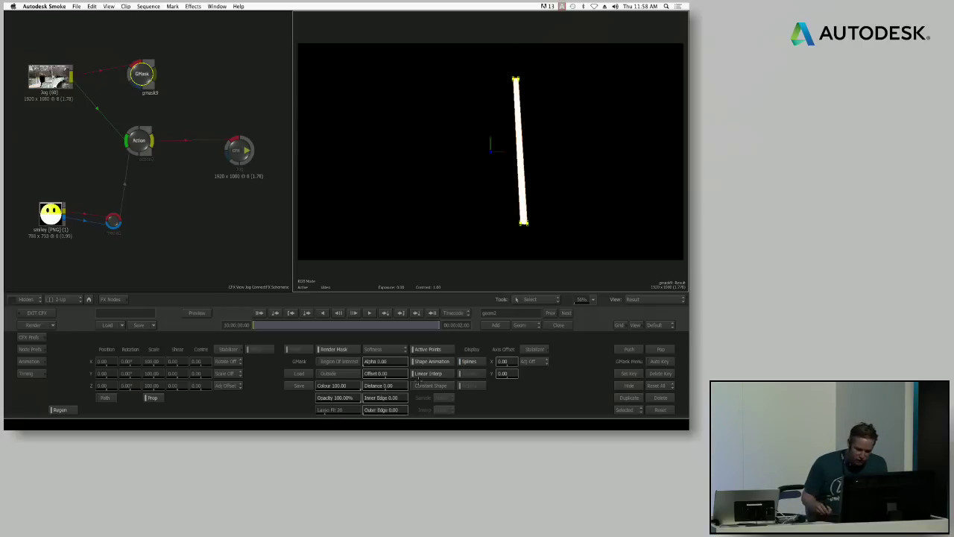
Set the lamp post mask's edge Offset to 0.50 and return to the ConnectFX schematic.
left_click(386, 373)
left_click(375, 337)
key("Return")
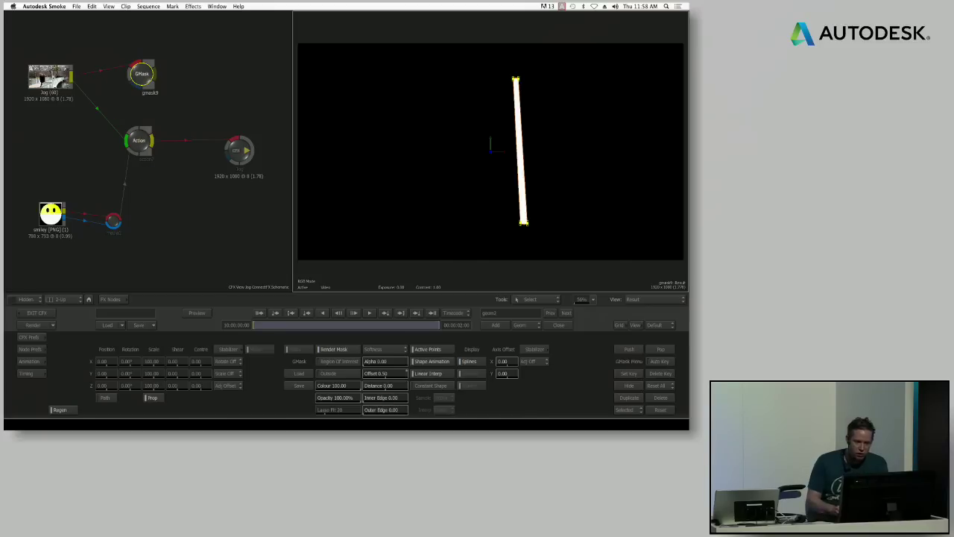
left_click(57, 73)
left_click(141, 73)
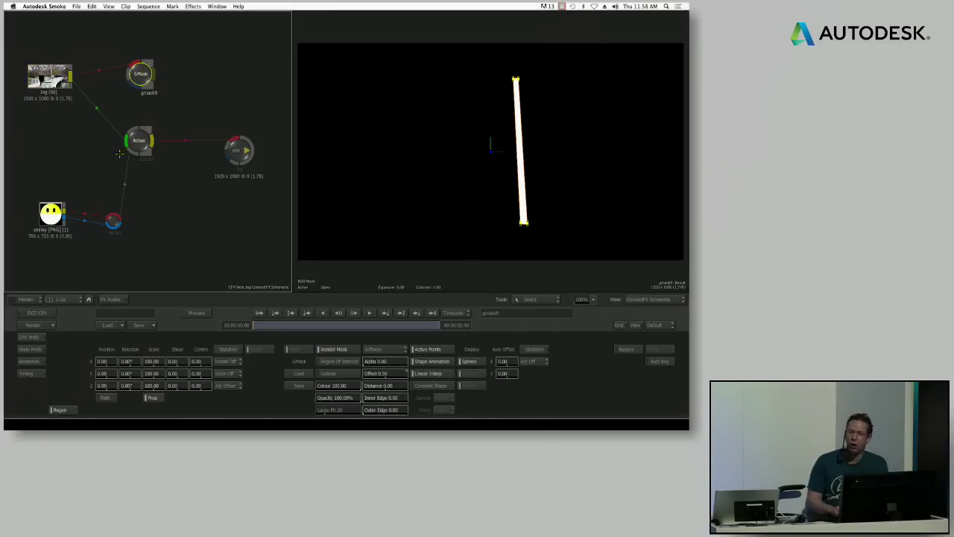
View the Action result at the frame where the smiley crosses the lamp post and add a Blend & Comp node.
left_click(138, 143)
left_click_drag(324, 324, 335, 325)
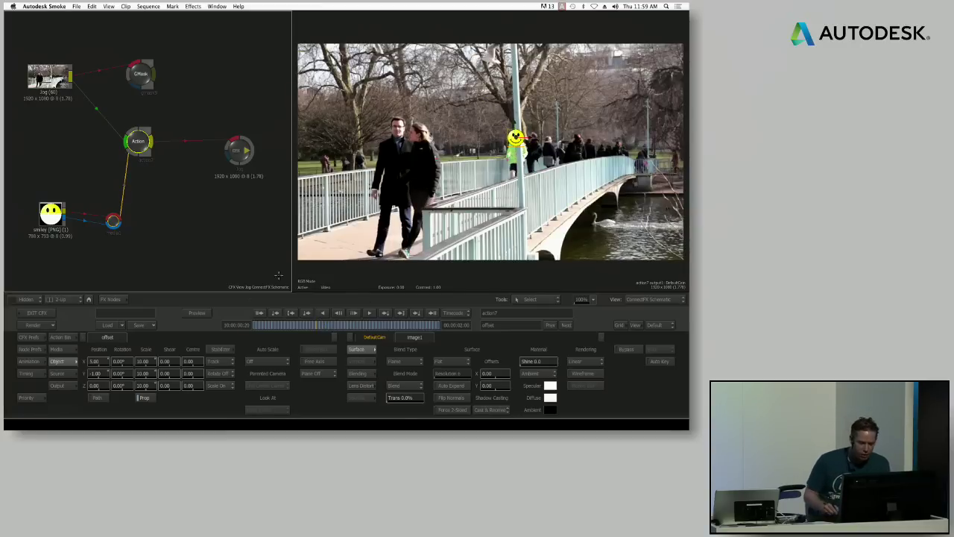
left_click(93, 299)
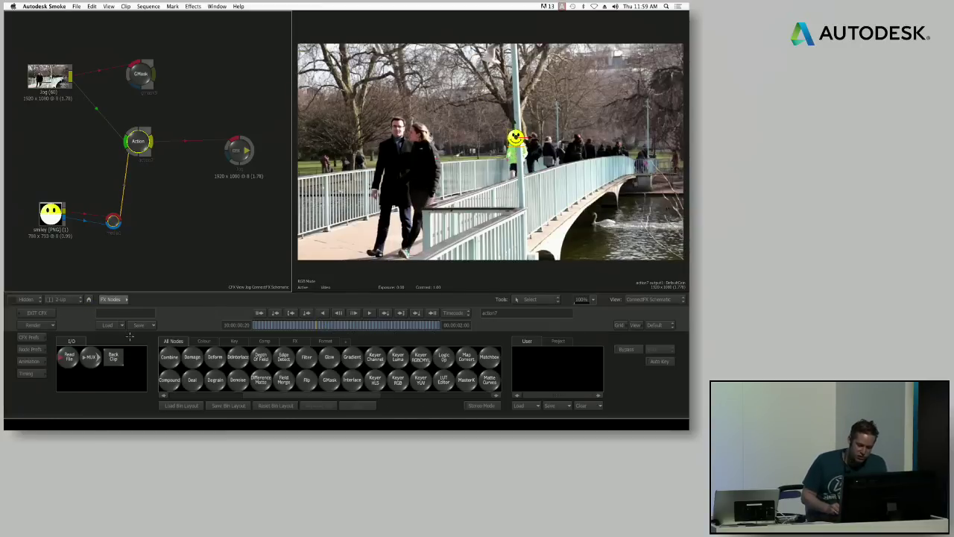
scroll(256, 387, "left", 5)
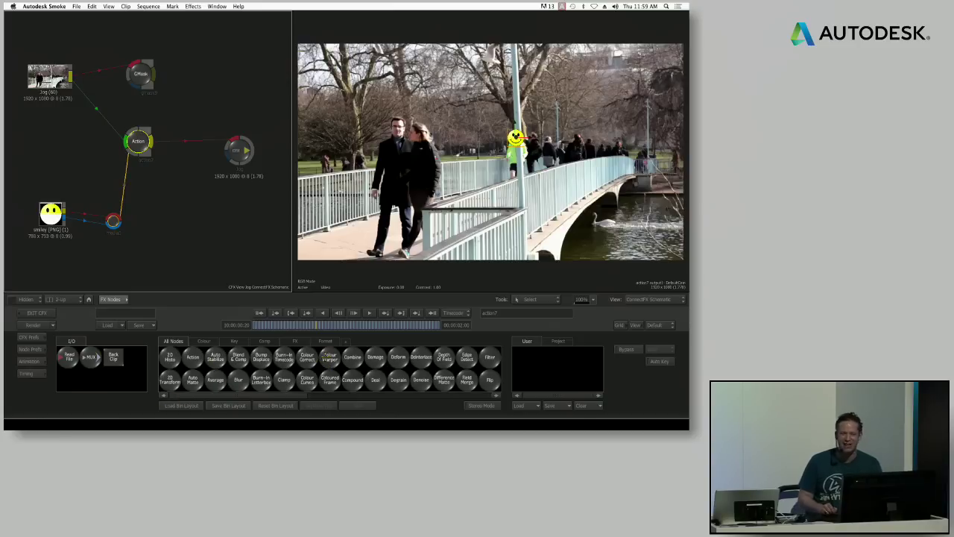
key("b")
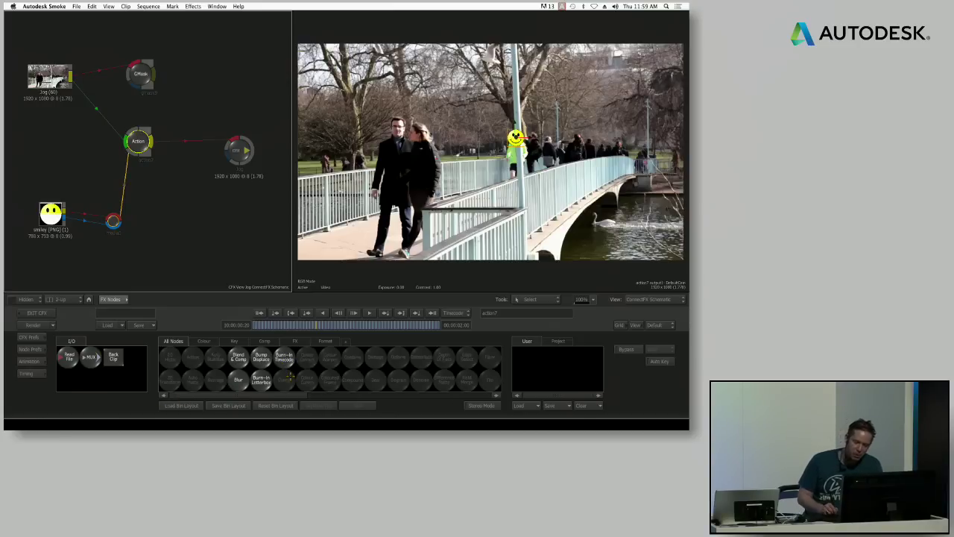
left_click_drag(237, 357, 203, 102)
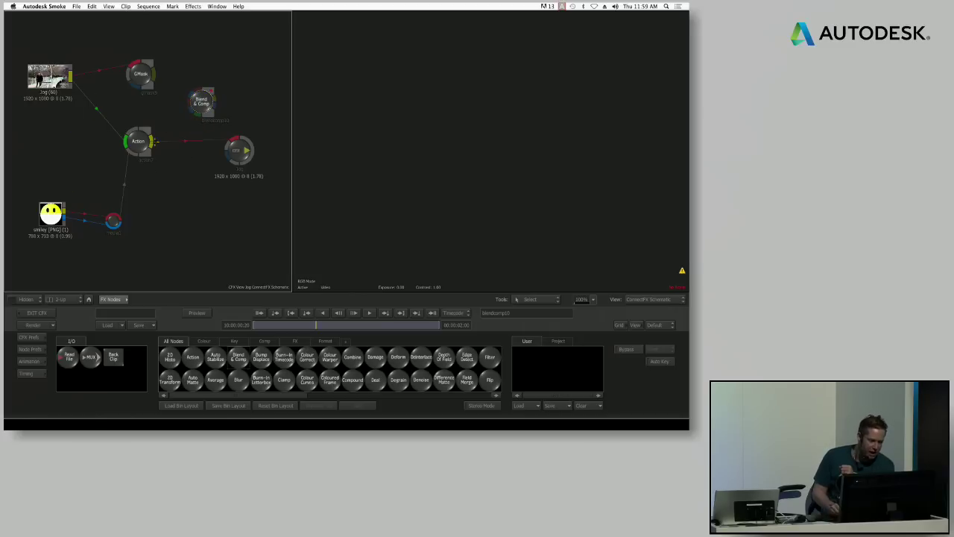
Connect Action to Blend & Comp's back input, Jog to its front and GMask to its matte, and scrub the composite.
left_click_drag(154, 139, 199, 106)
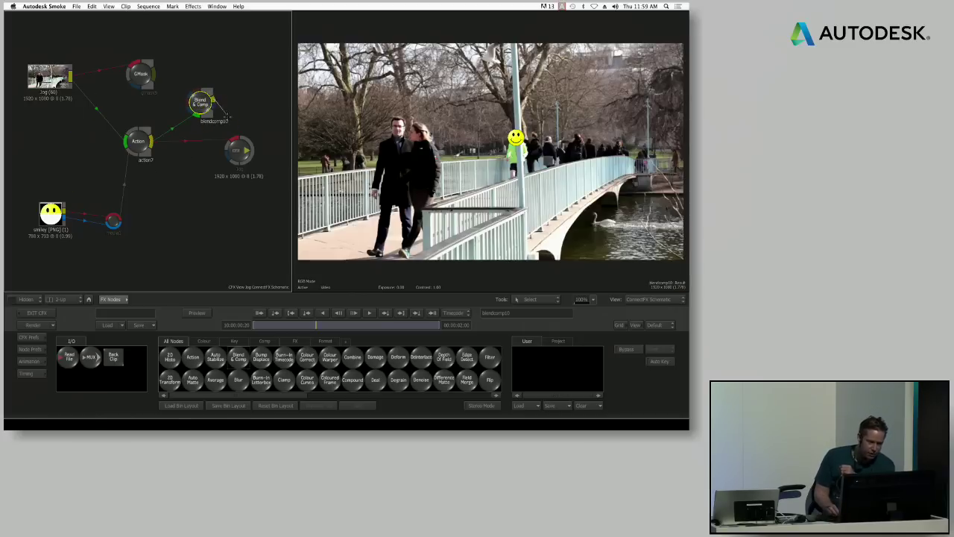
left_click_drag(201, 104, 202, 114)
left_click_drag(47, 66, 200, 106)
left_click_drag(153, 73, 197, 100)
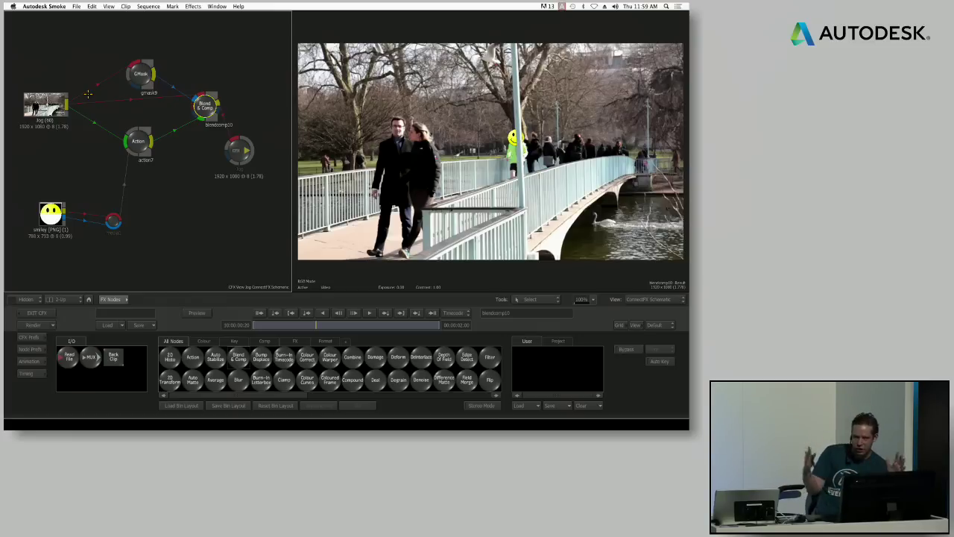
mouse_move(336, 328)
left_mouse_down()
mouse_move(309, 326)
mouse_move(320, 326)
left_mouse_up()
left_click(333, 313)
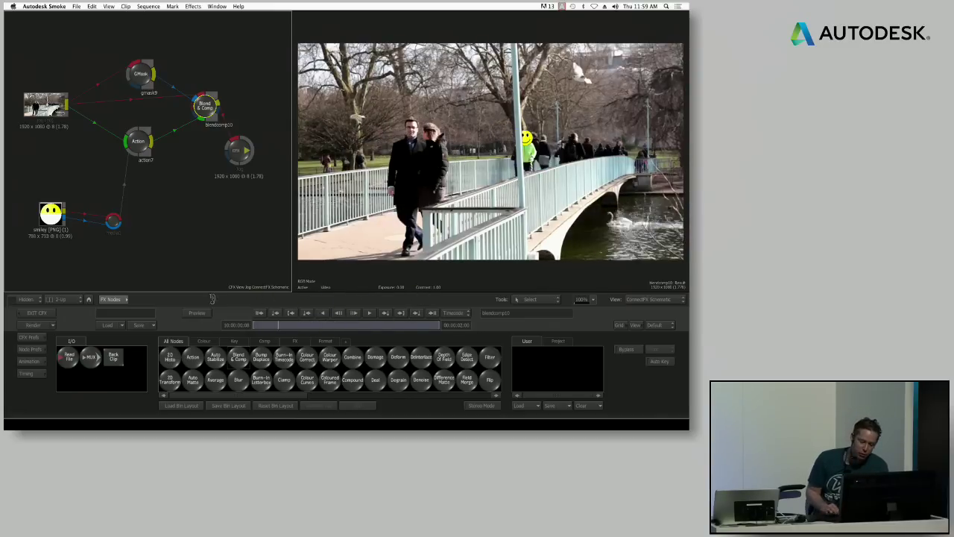
Exit ConnectFX to the timeline, render the Jog clip's effect and play it back.
left_click(37, 313)
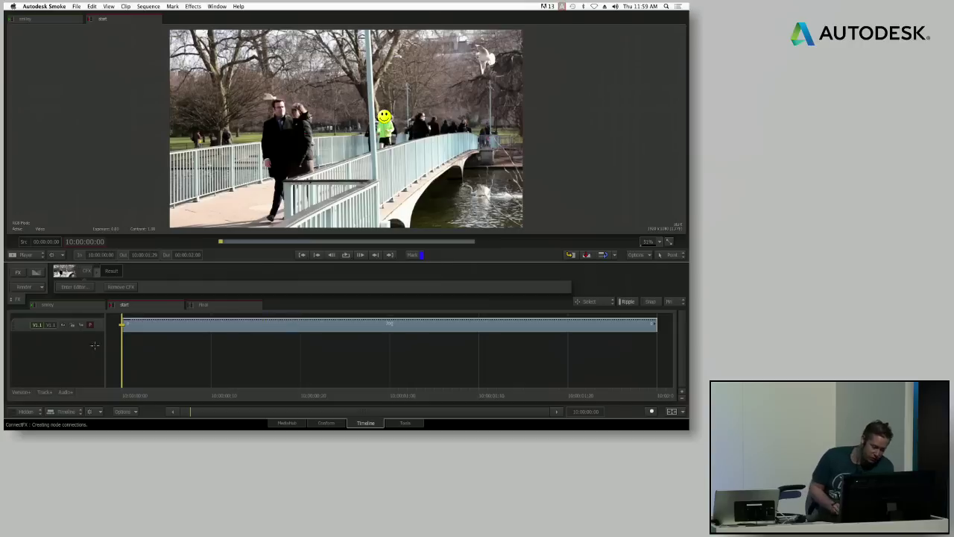
left_click(25, 287)
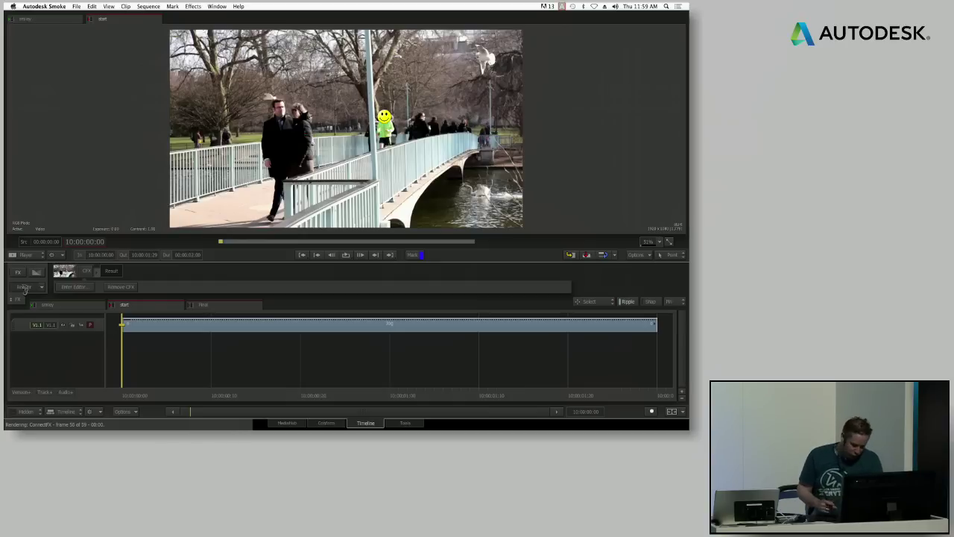
key("grave")
key("space")
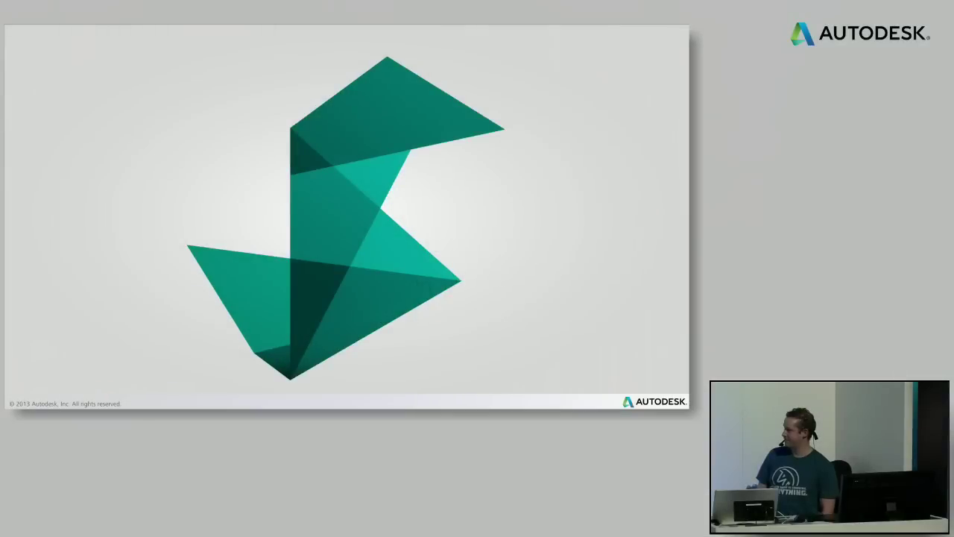
key("Right")
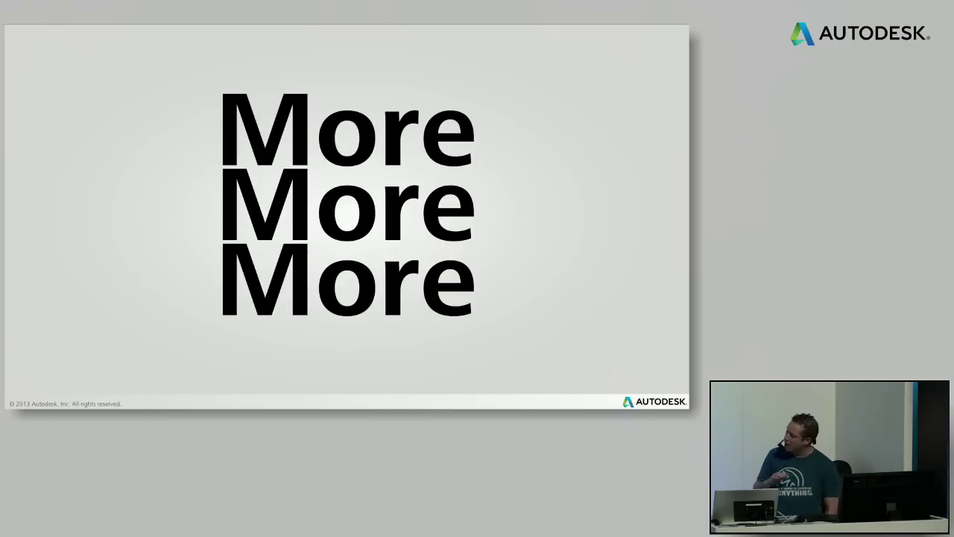
key("Right")
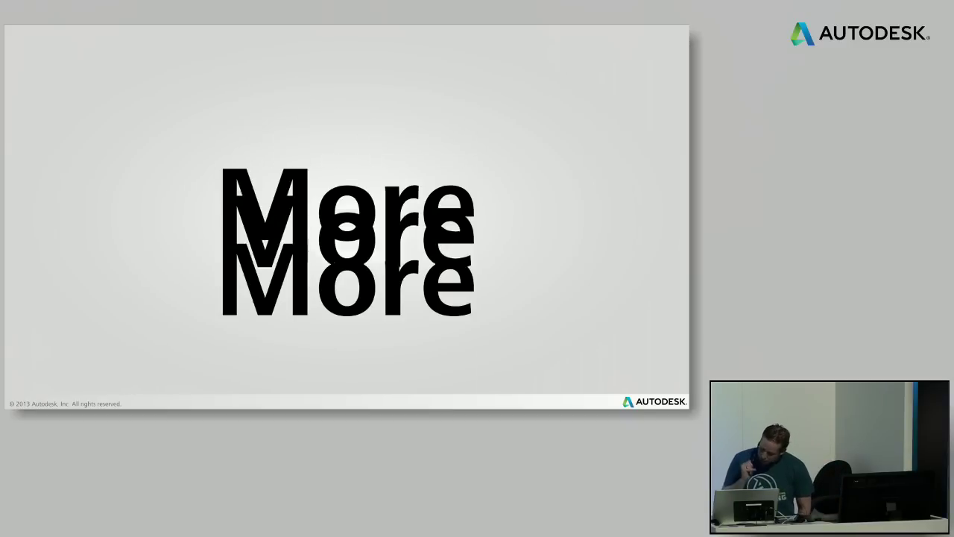
key("Right")
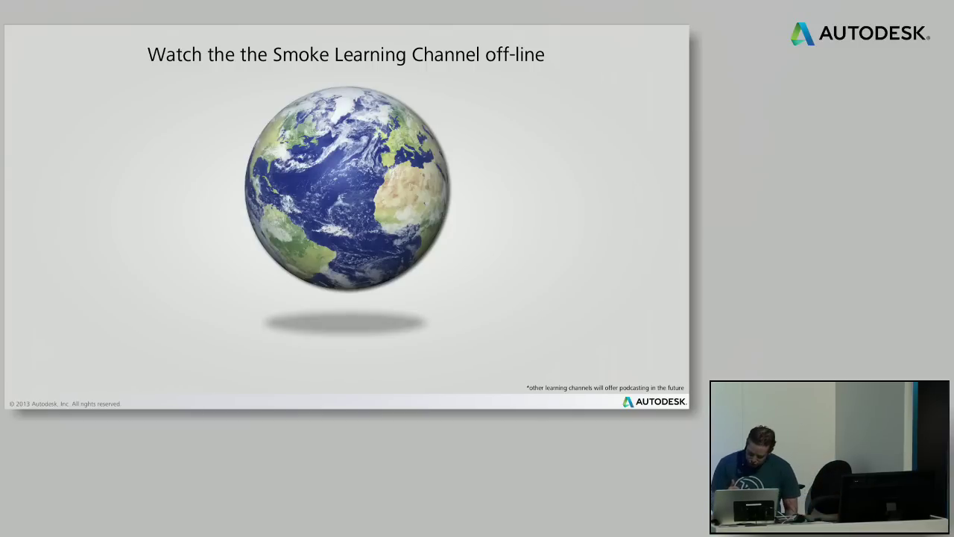
key("Right")
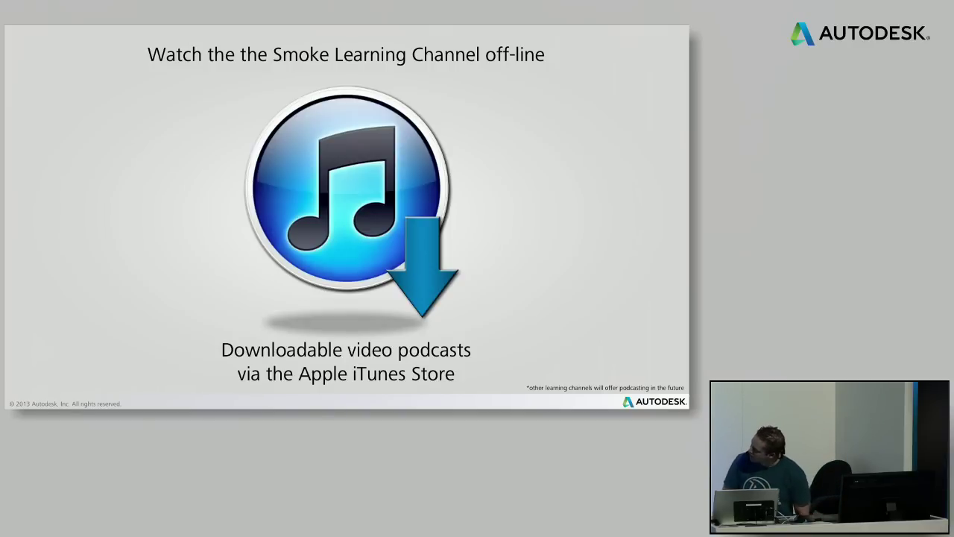
key("Right")
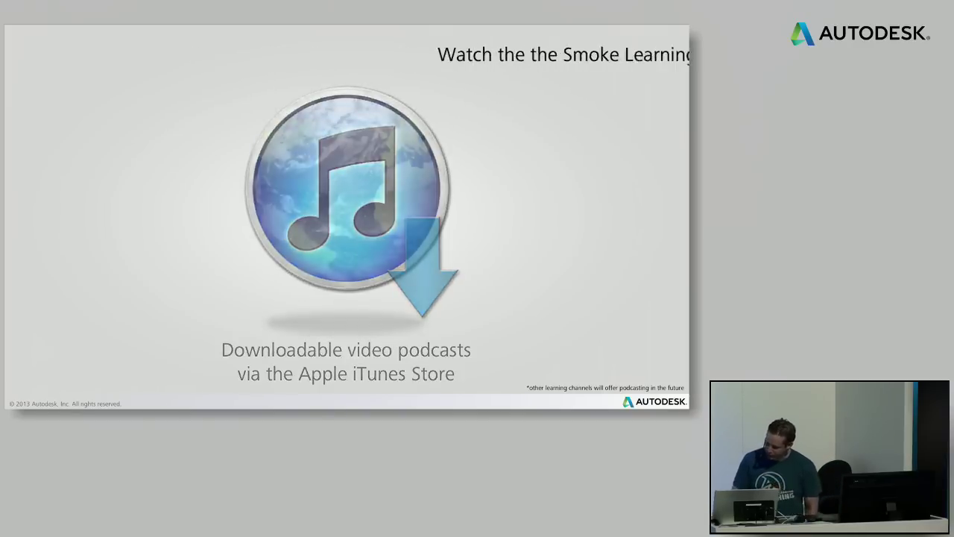